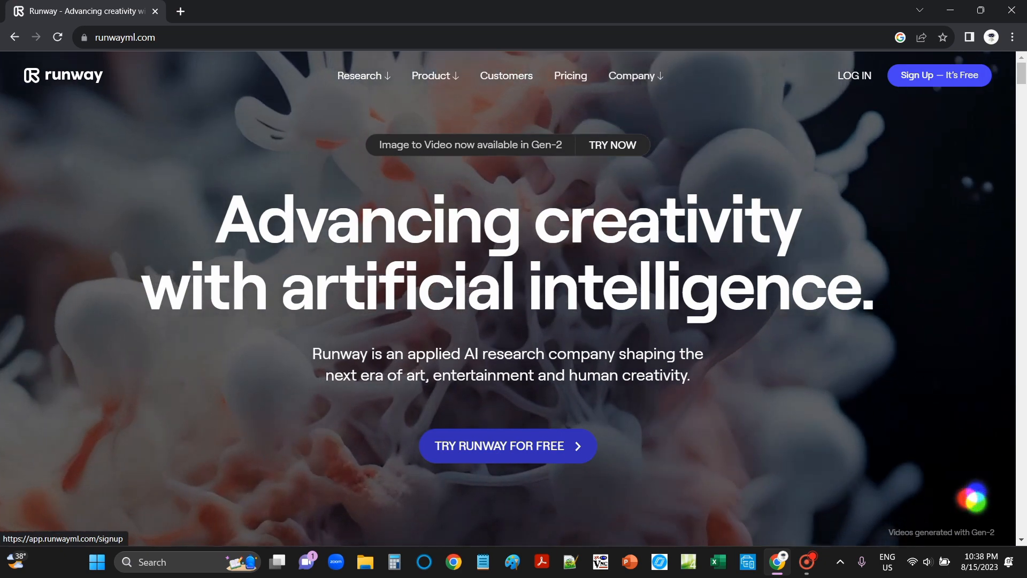
- Sign up for Runway with a Google account and skip the newsletter subscription
click(972, 497)
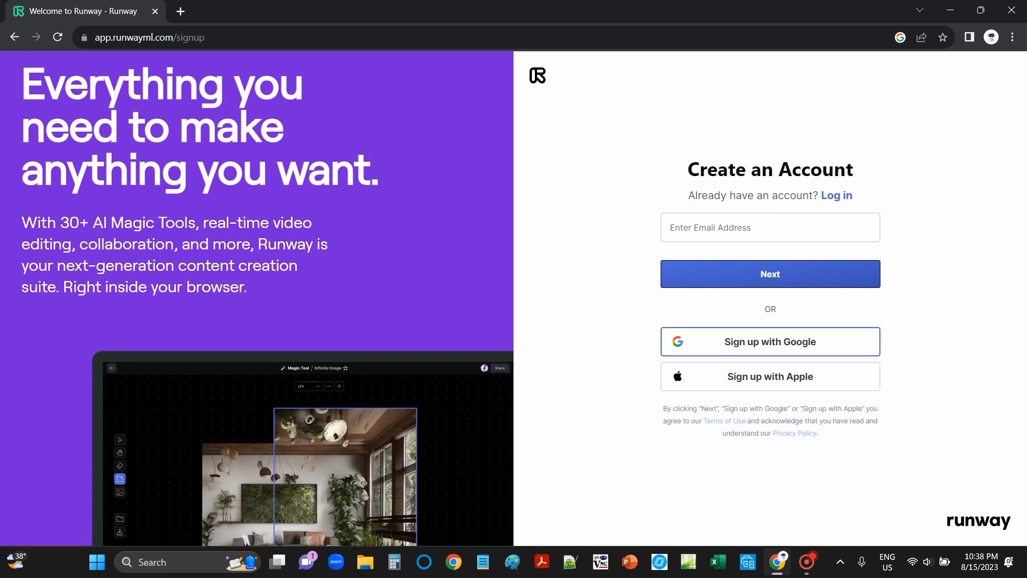
click(770, 342)
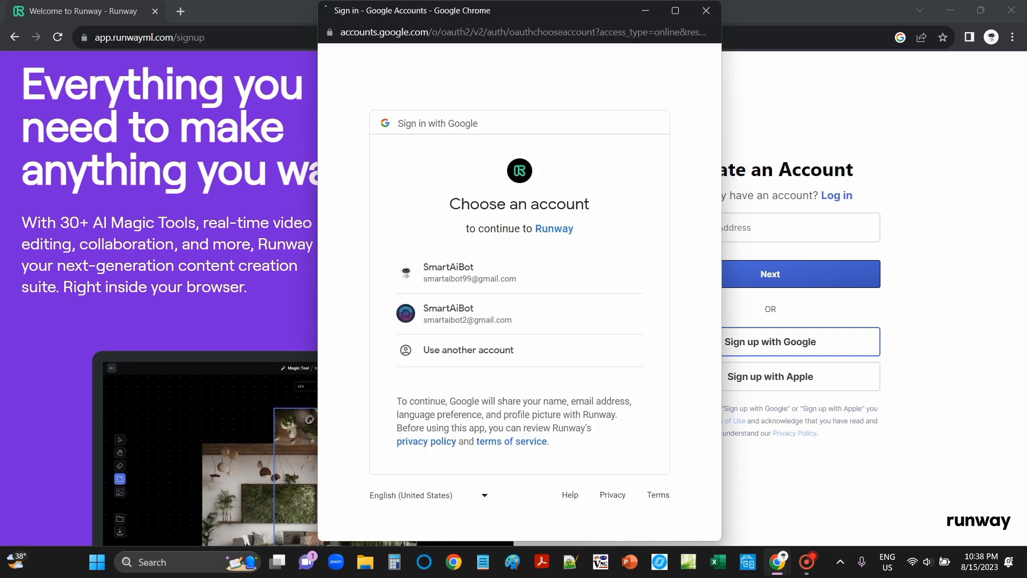
click(479, 274)
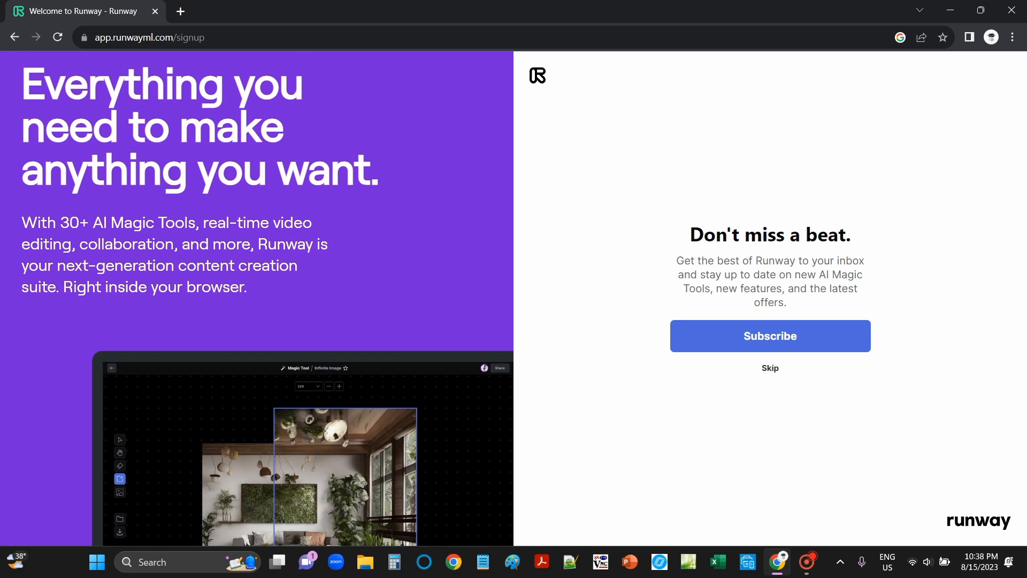
click(770, 368)
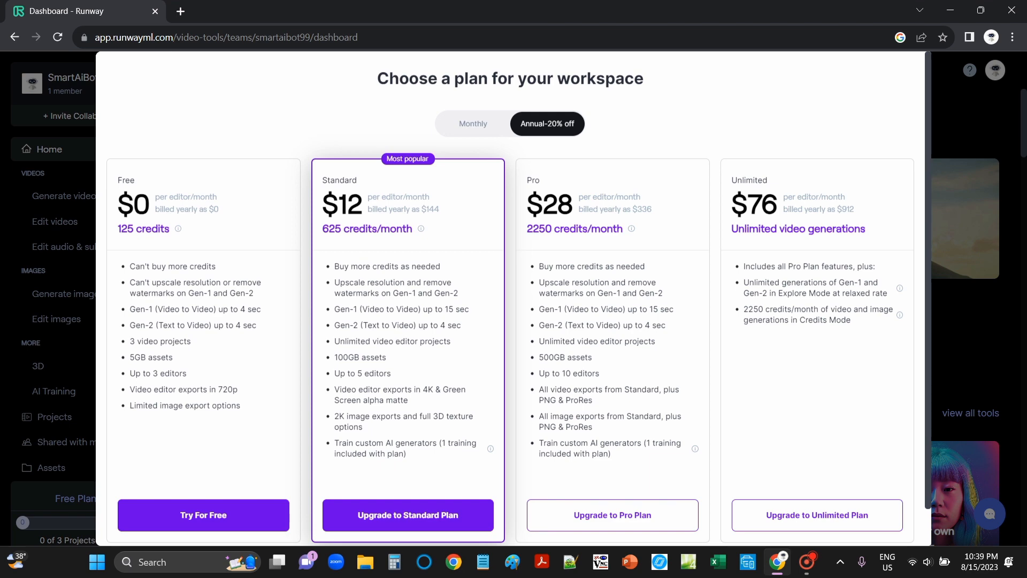
- Choose the Free plan for the workspace and browse the dashboard tools
click(203, 514)
scroll(597, 321, down, 5)
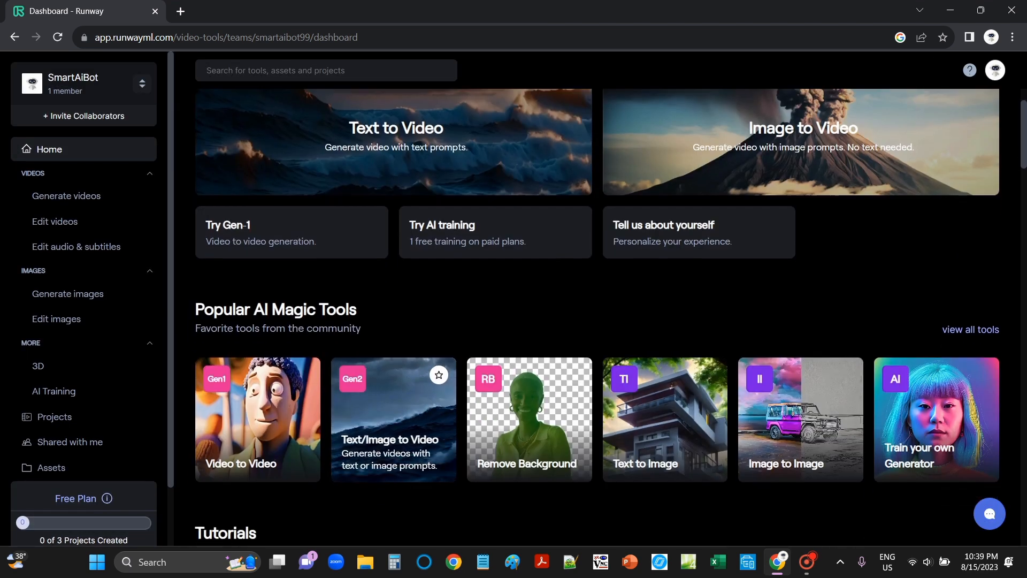
scroll(610, 321, down, 4)
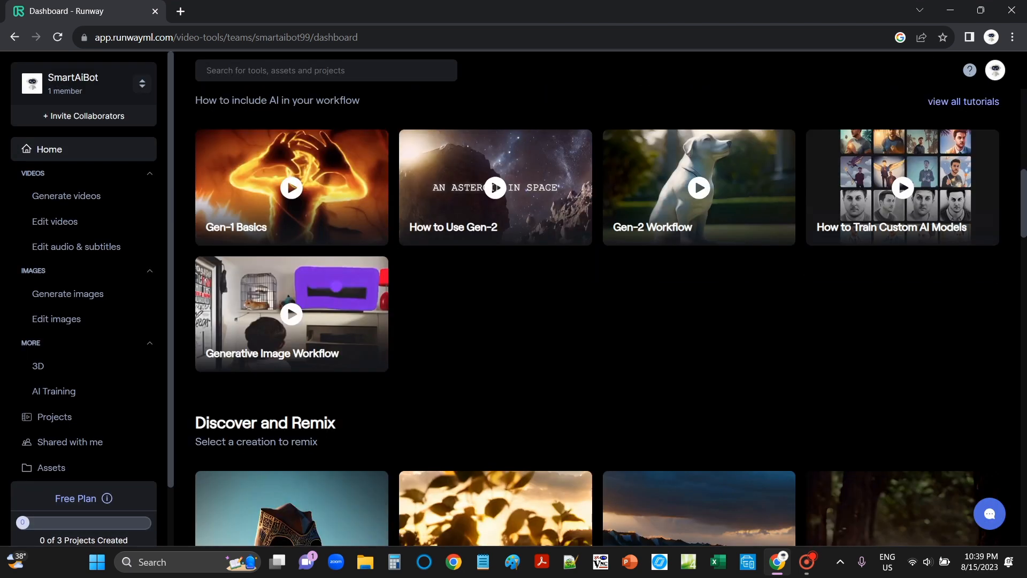
scroll(610, 321, up, 7)
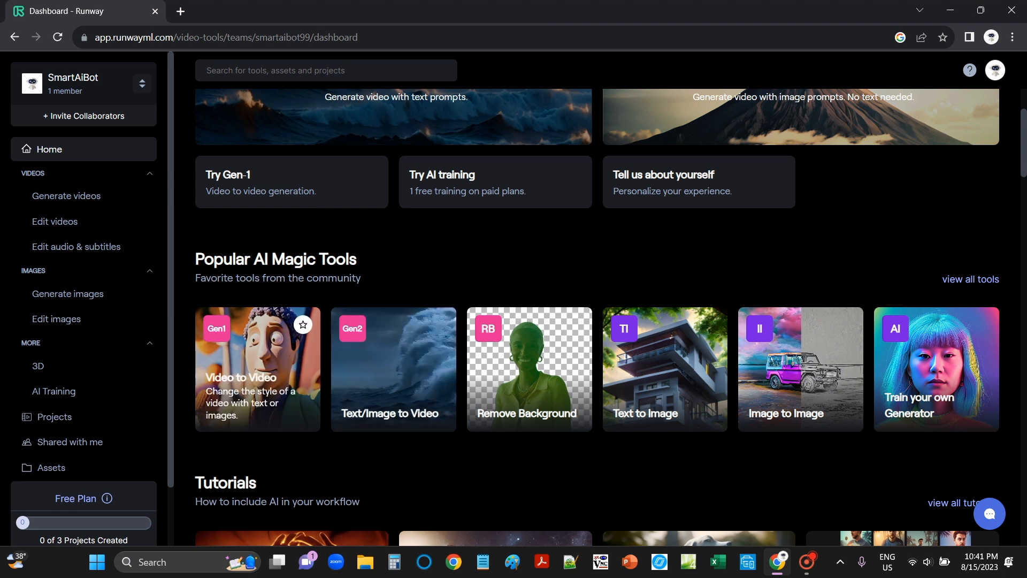
click(258, 369)
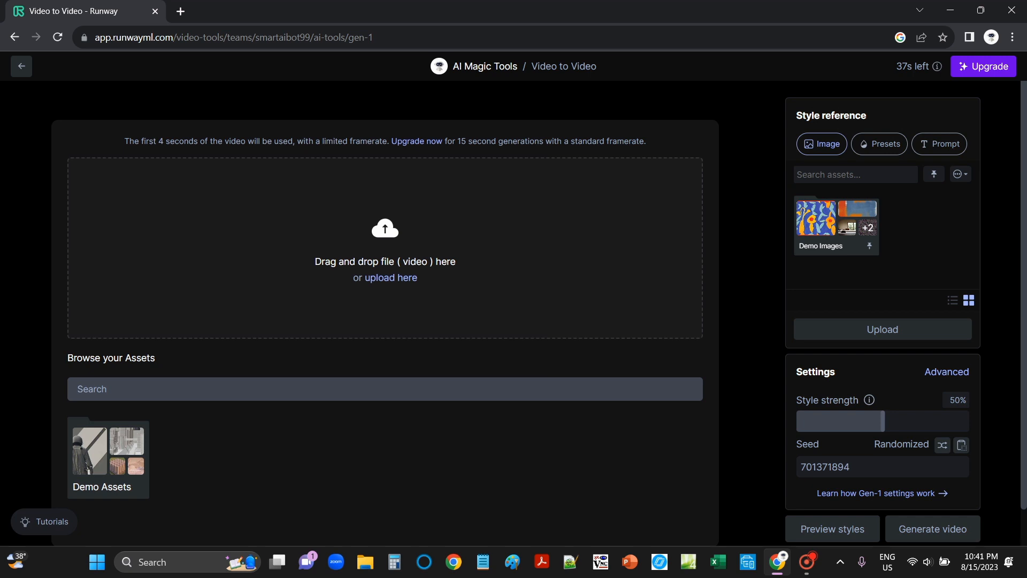
click(390, 278)
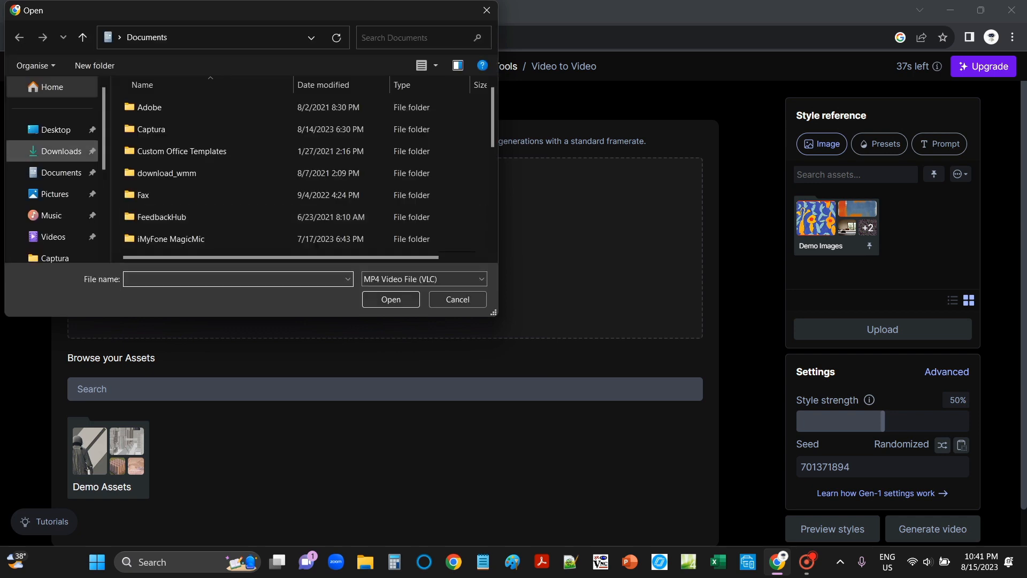
click(61, 152)
scroll(302, 214, down, 1)
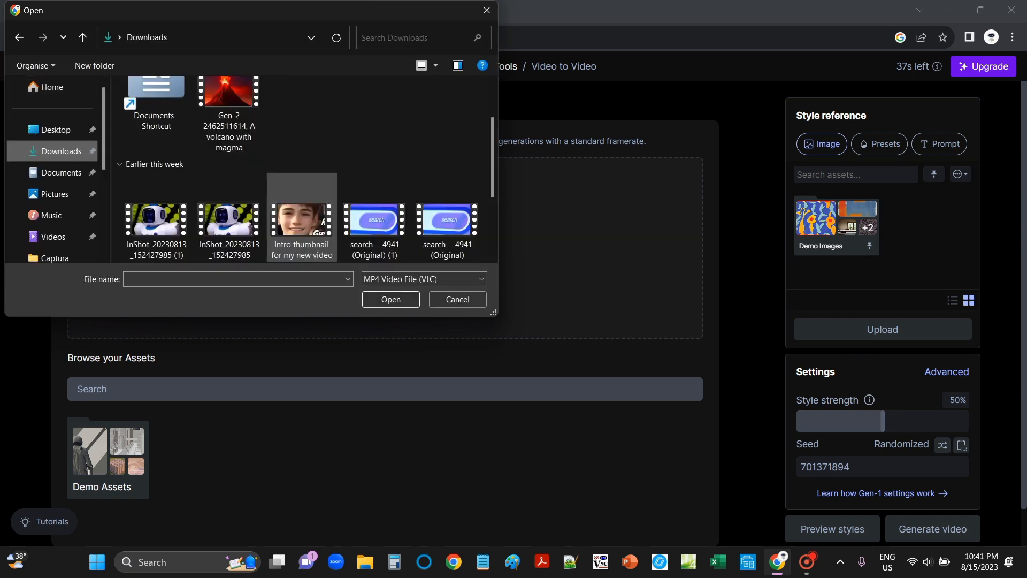
scroll(229, 216, up, 1)
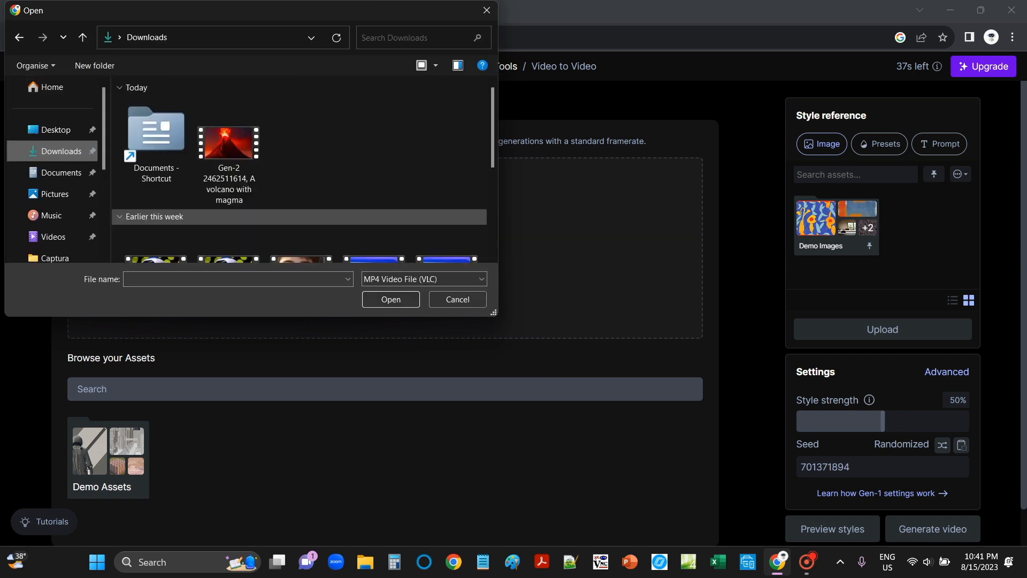
scroll(229, 224, down, 3)
scroll(229, 225, up, 1)
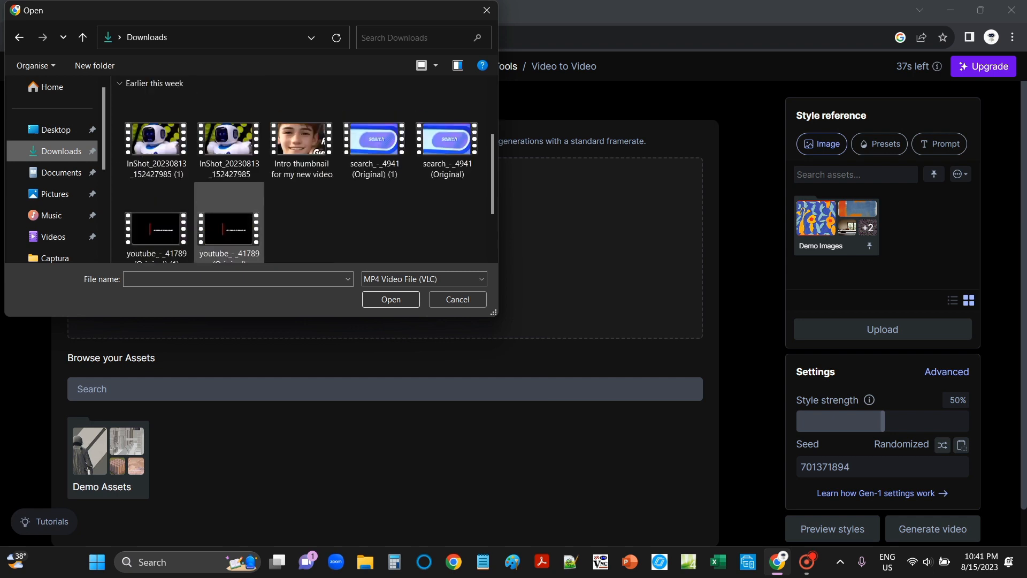
scroll(229, 196, up, 3)
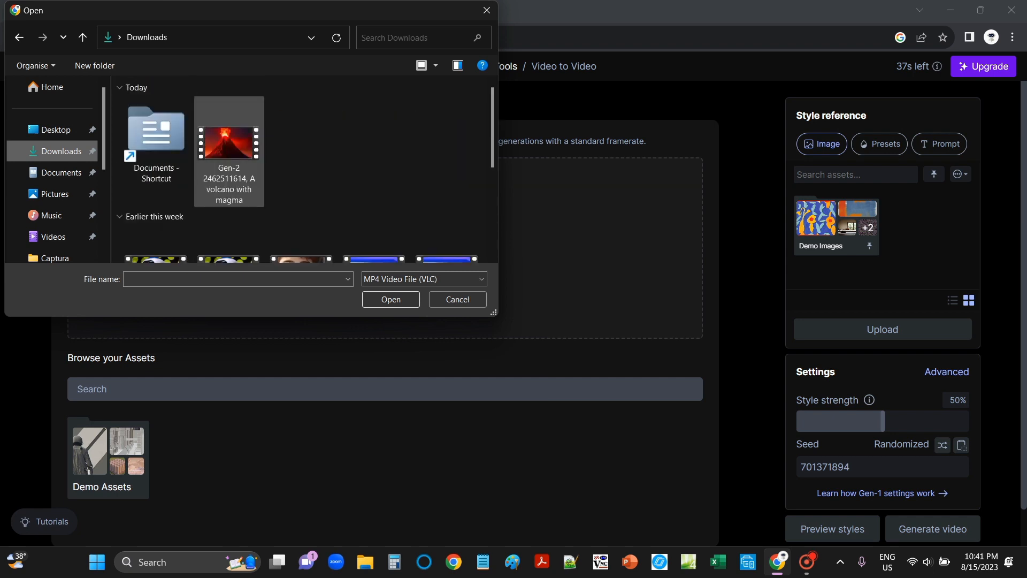
drag(229, 150, 578, 299)
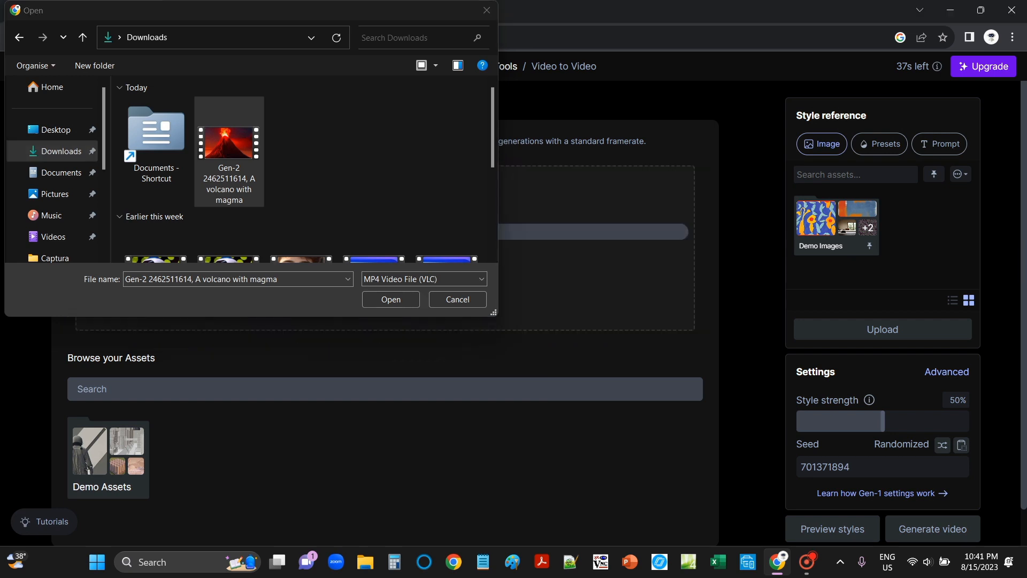
click(391, 300)
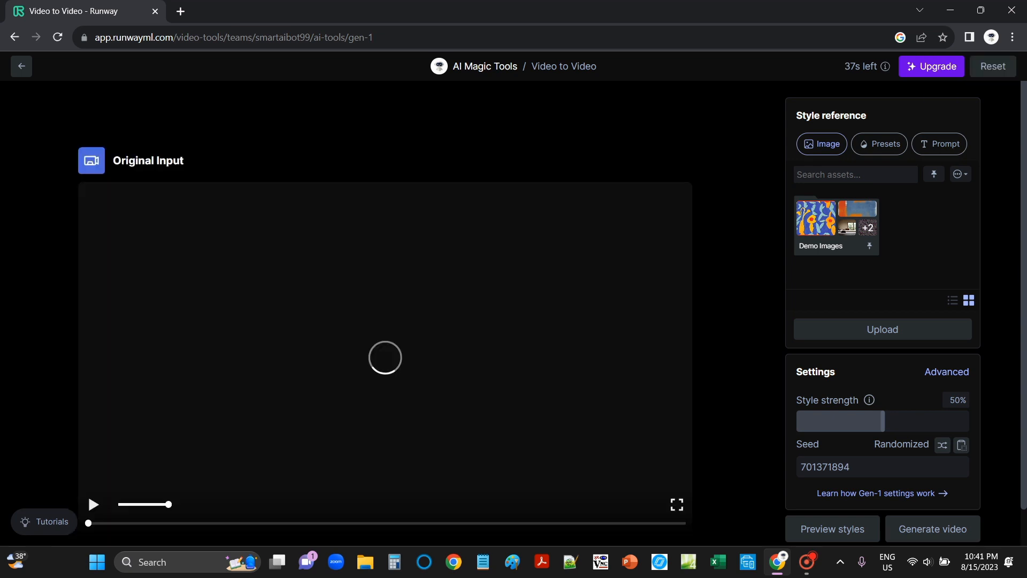
- Play and pause the uploaded input video to preview it
scroll(514, 313, down, 1)
scroll(514, 313, up, 1)
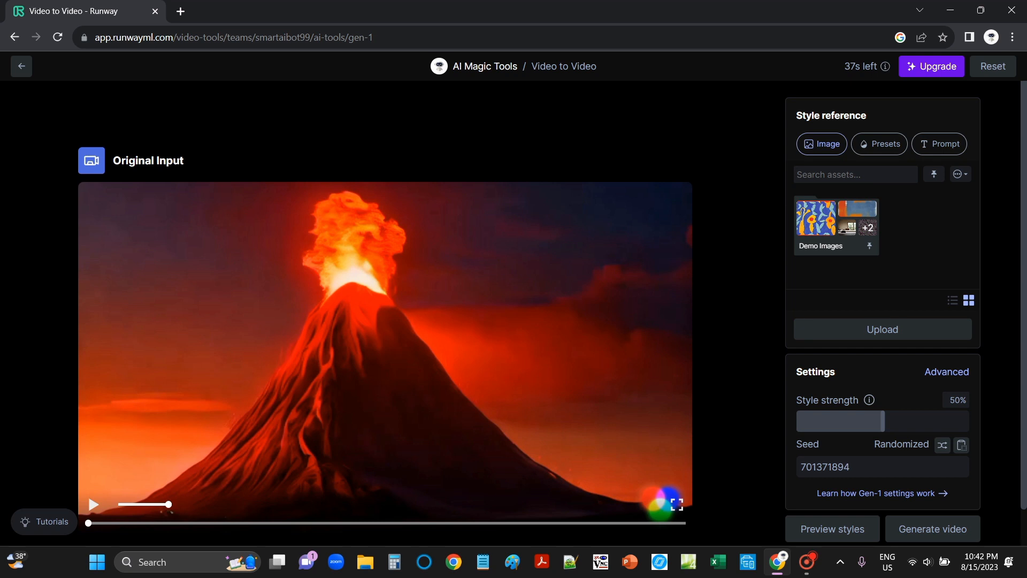
click(661, 500)
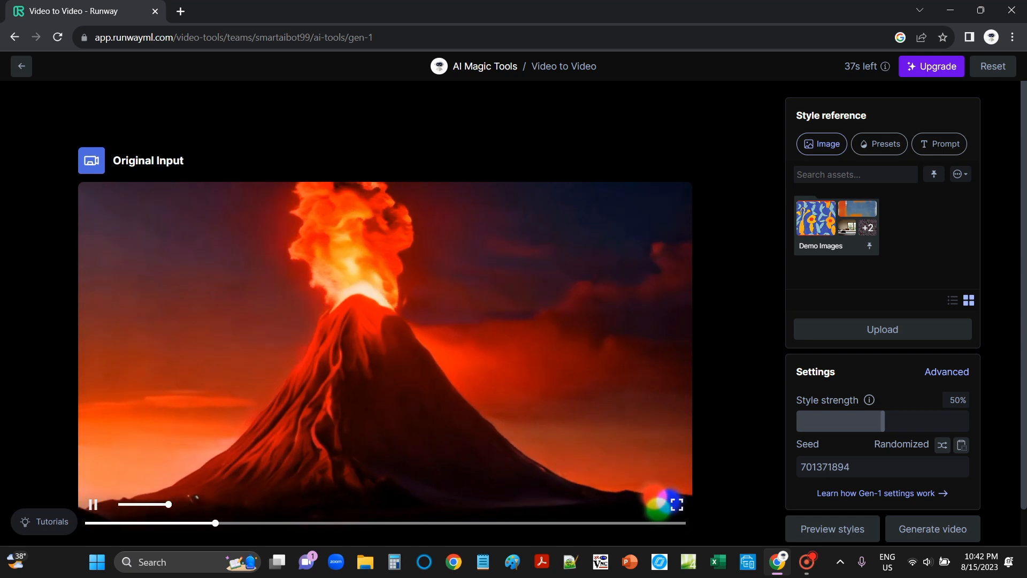
click(658, 503)
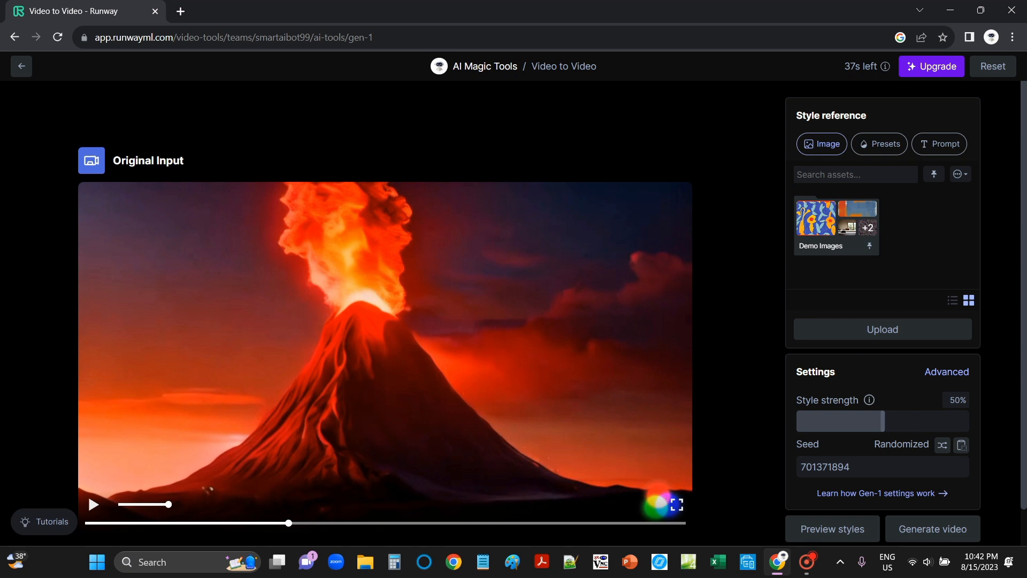
- Browse the Prompt, Presets and Image style reference options
click(939, 144)
click(866, 206)
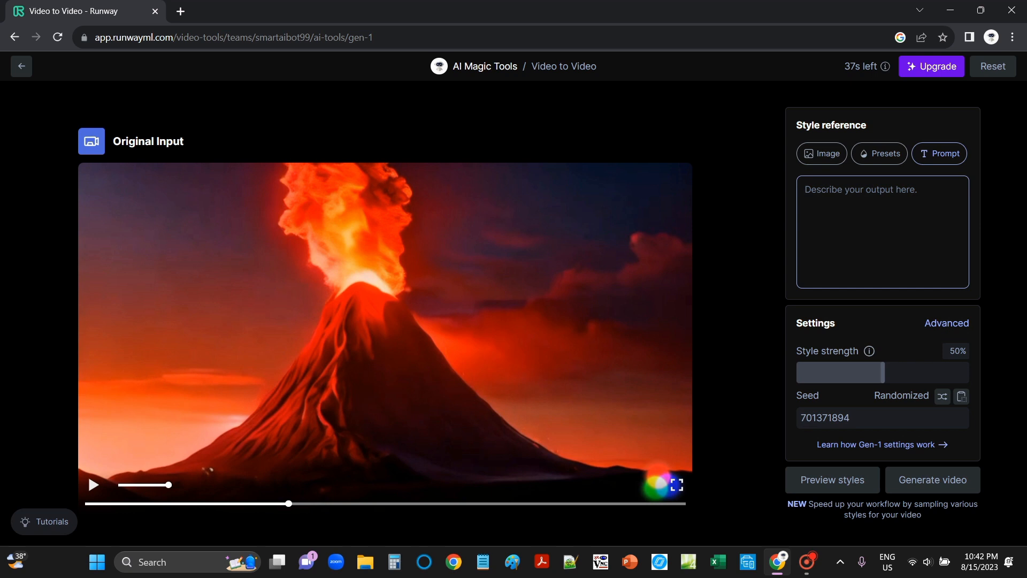
click(880, 153)
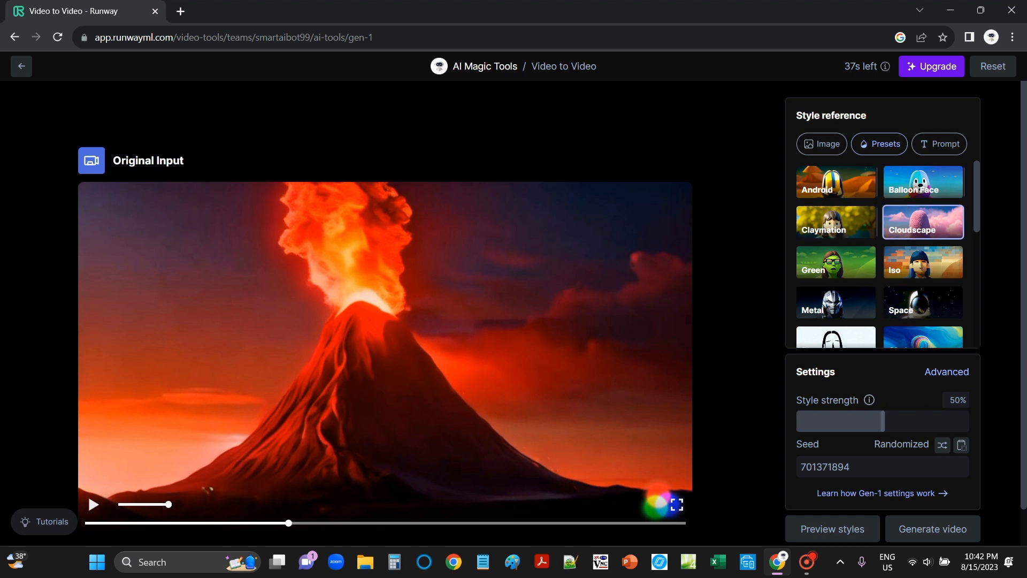
scroll(923, 222, down, 5)
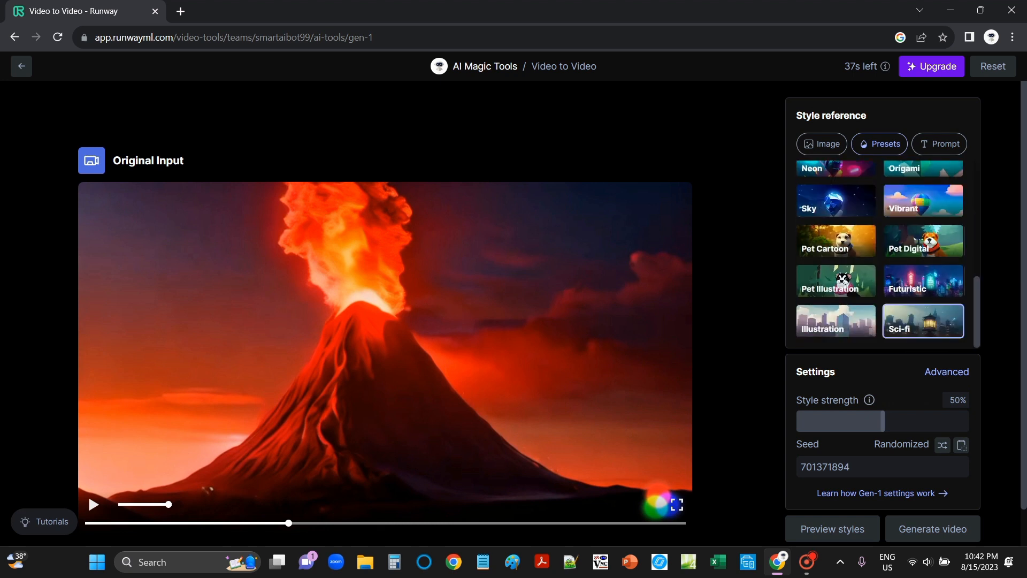
scroll(922, 281, up, 5)
click(821, 144)
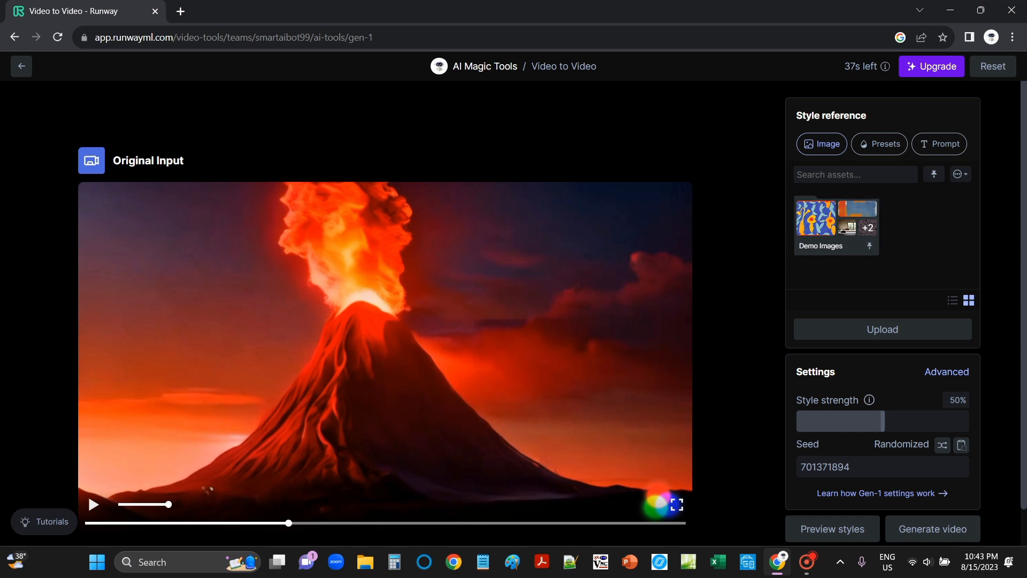
- Enter the style prompt 'Volcano lava/magma foating in the air, graphics like futuristic city, volcano colored blue, hyper realisitc, 8k'
click(940, 144)
click(856, 203)
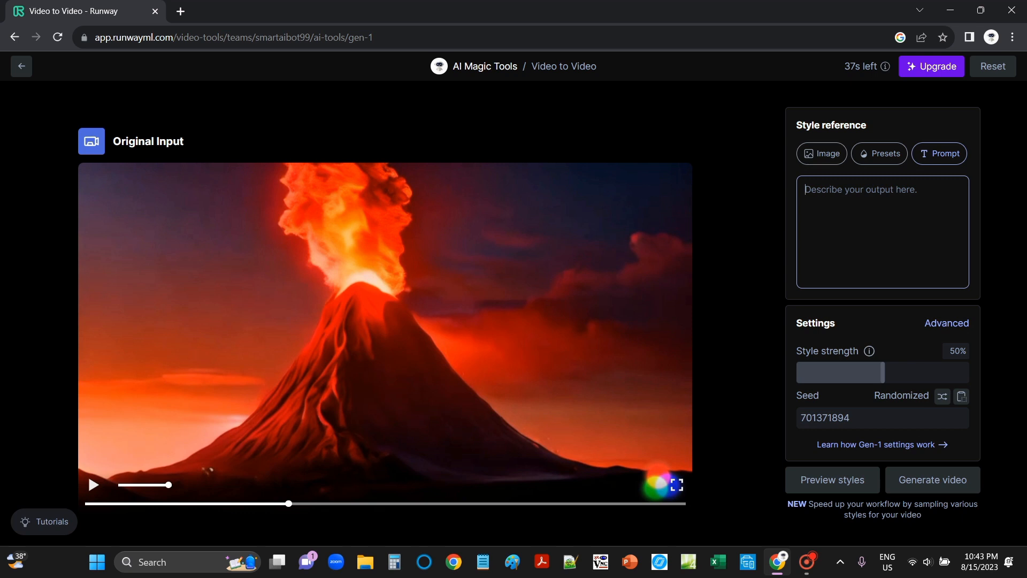
text(Volcano)
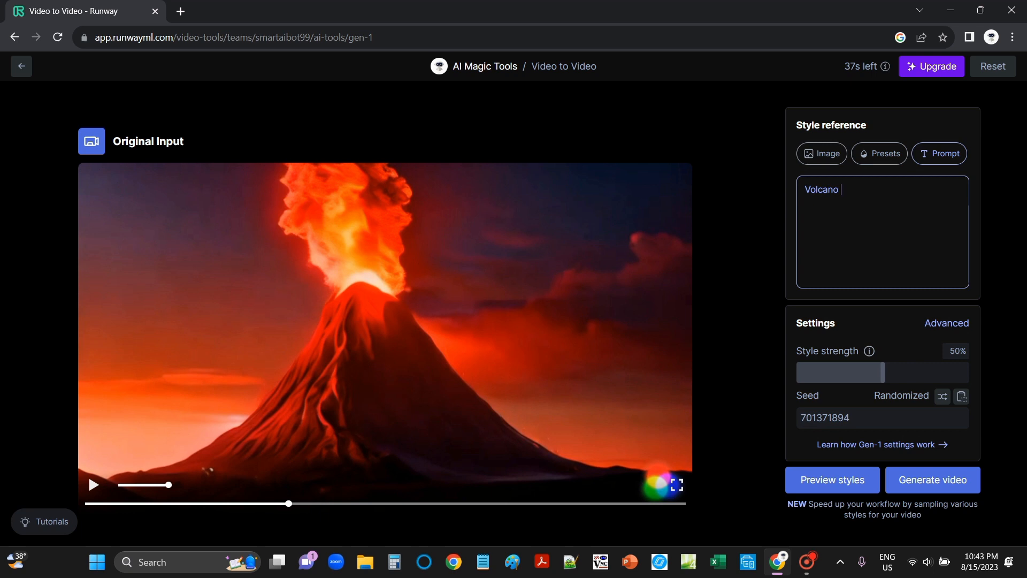
text(lava/magma foating in)
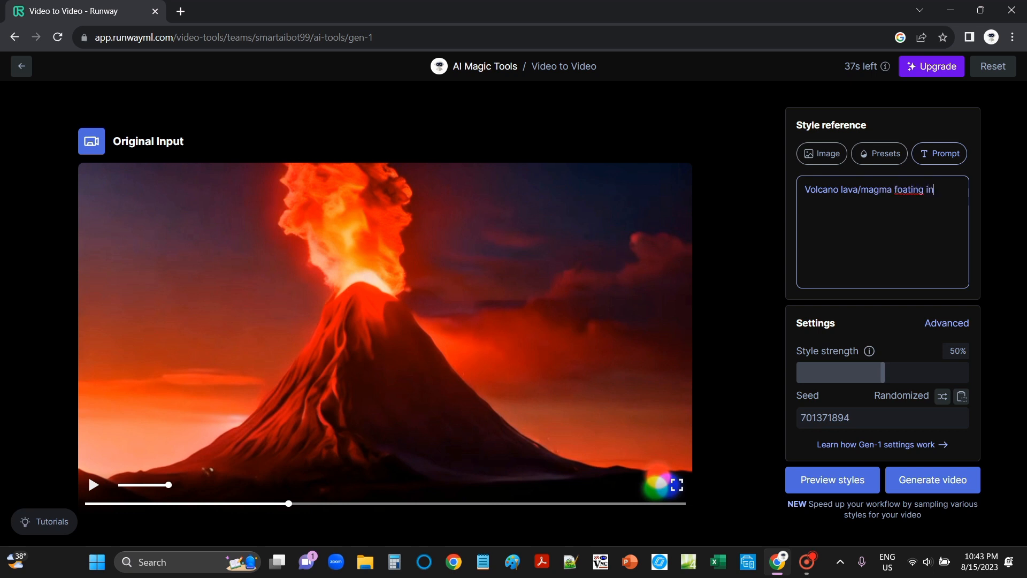
text( the air, graphics like )
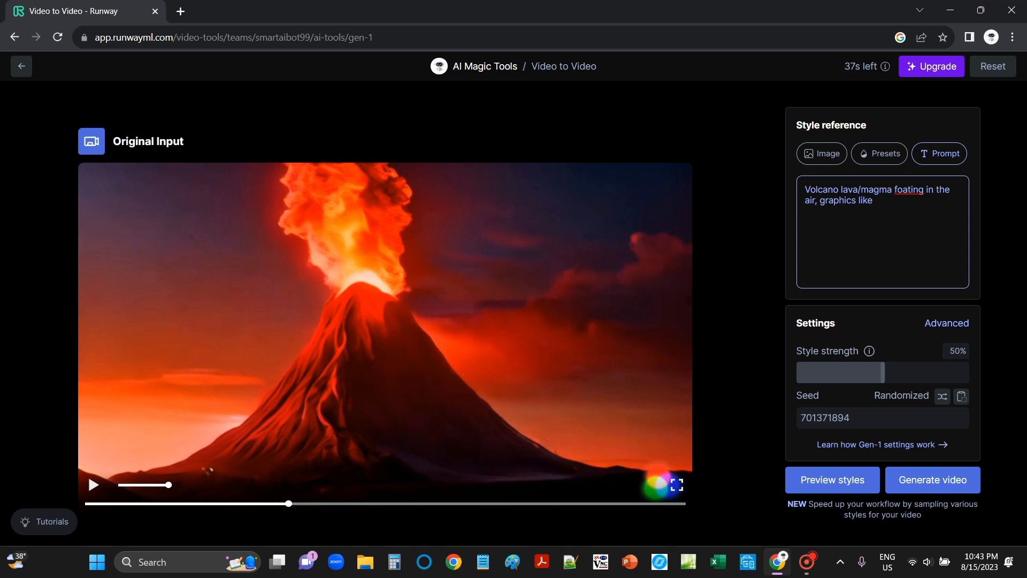
text(suturistic city, volcano c)
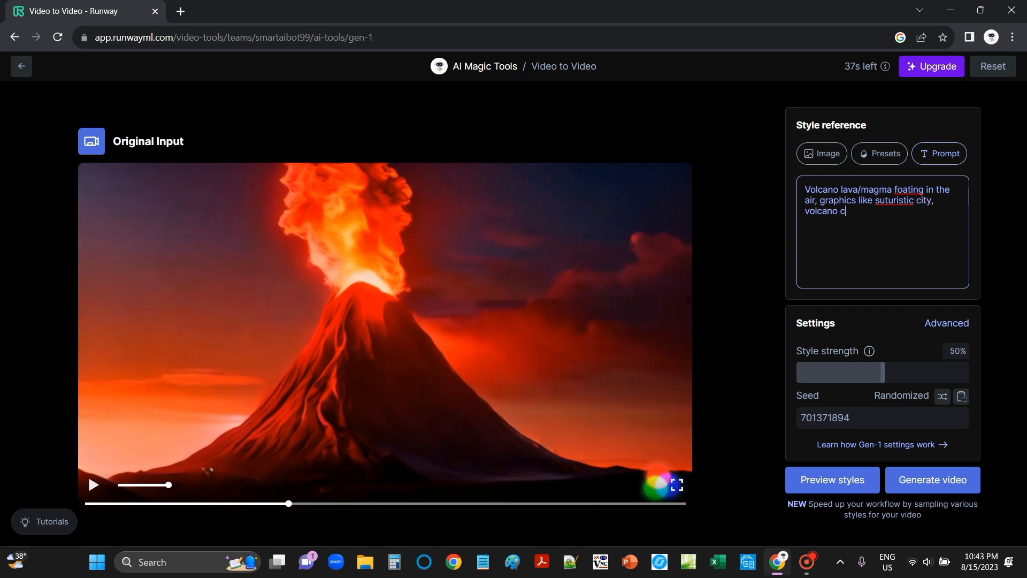
text(olored blue, hyper real)
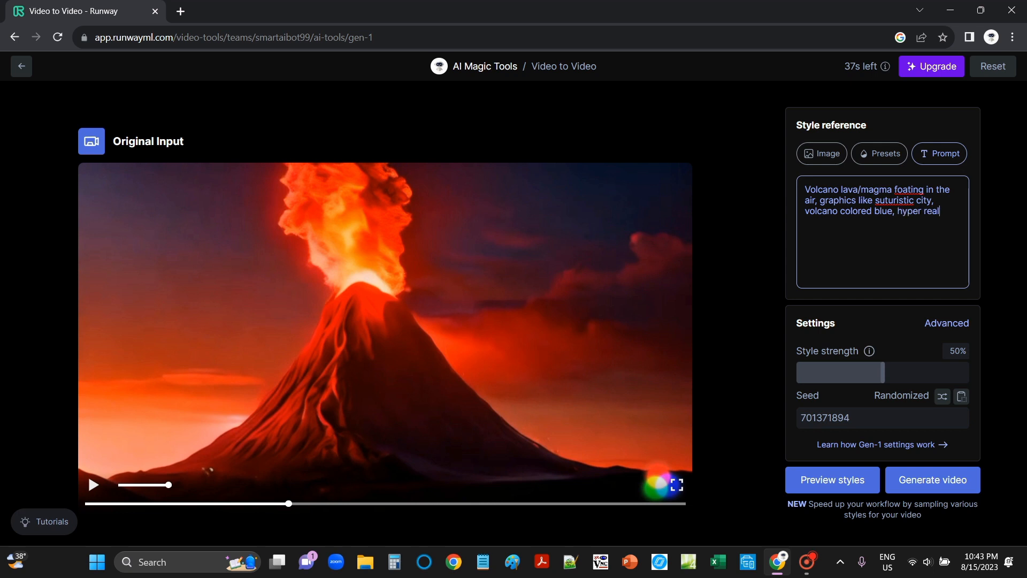
text(isitc, 8k)
key(BackSpace)
text(f)
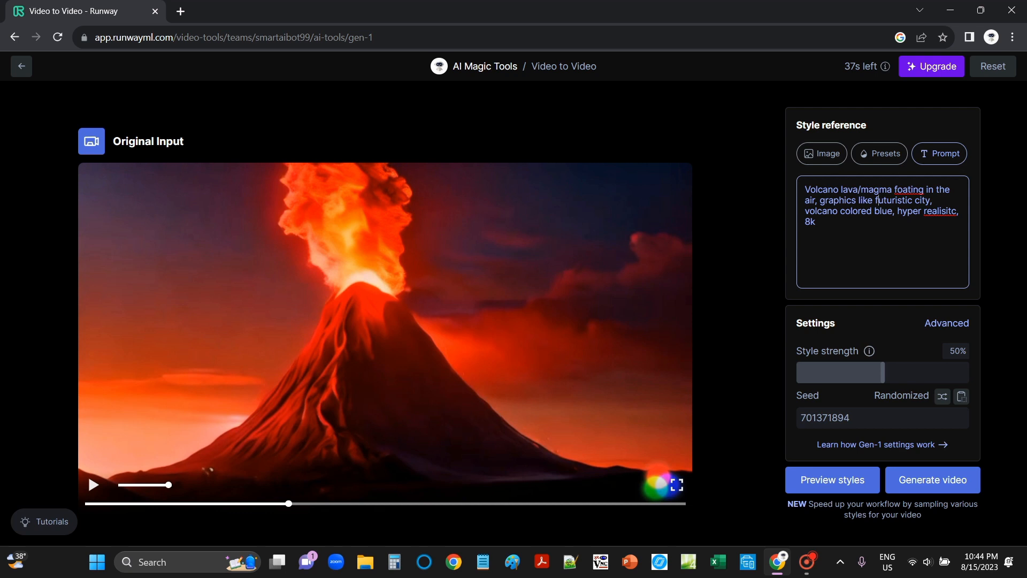
- Preview styles for the prompt and generate a video from the first style preview
click(832, 480)
scroll(414, 311, down, 1)
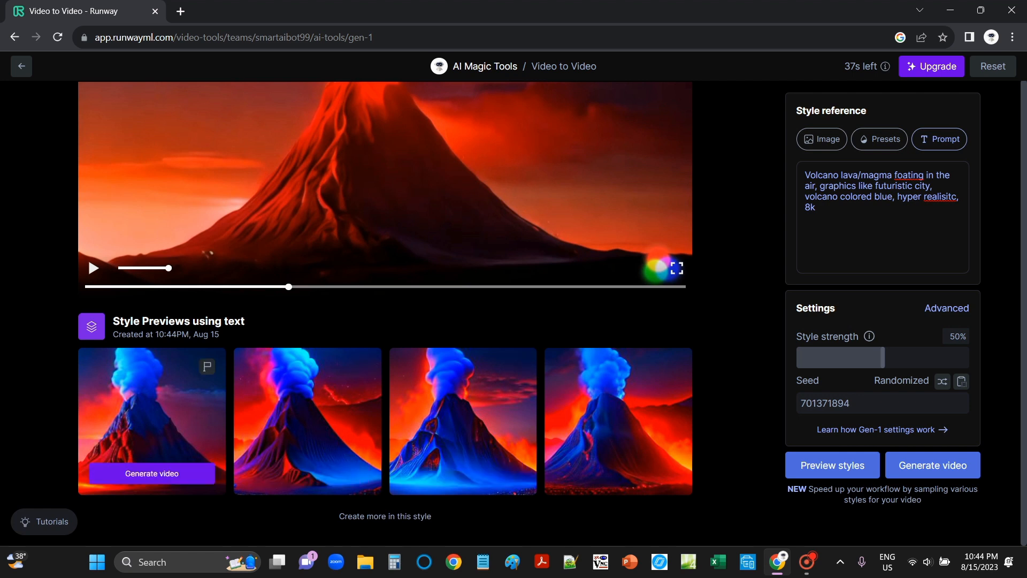
click(152, 474)
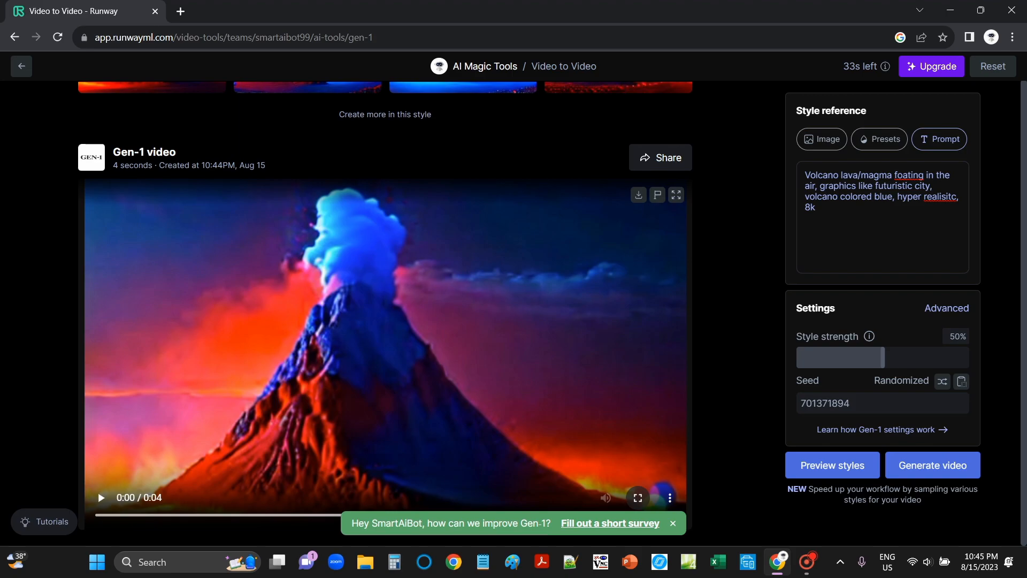
- Play the generated Gen-1 video in full screen and exit full screen
click(638, 498)
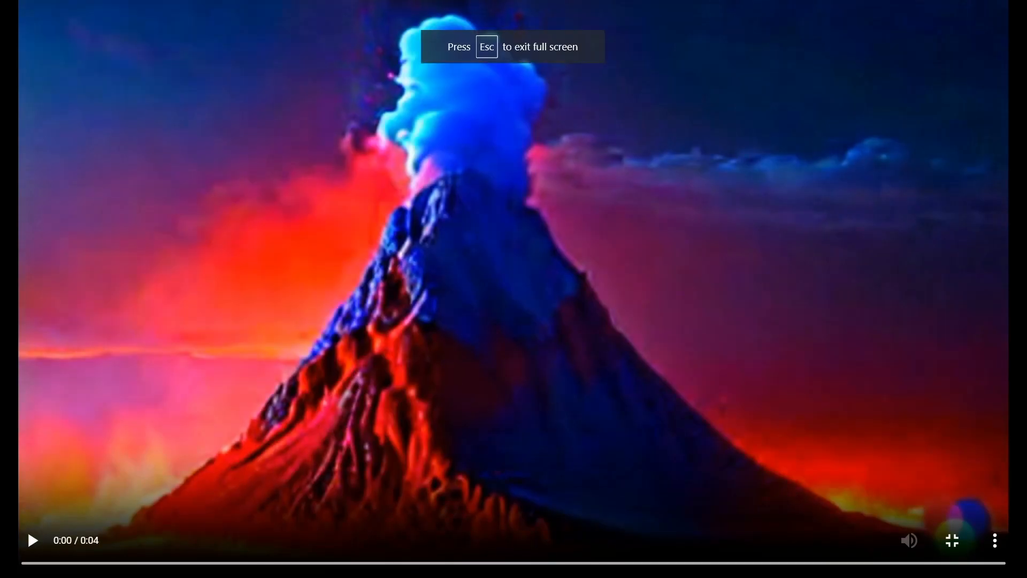
key(space)
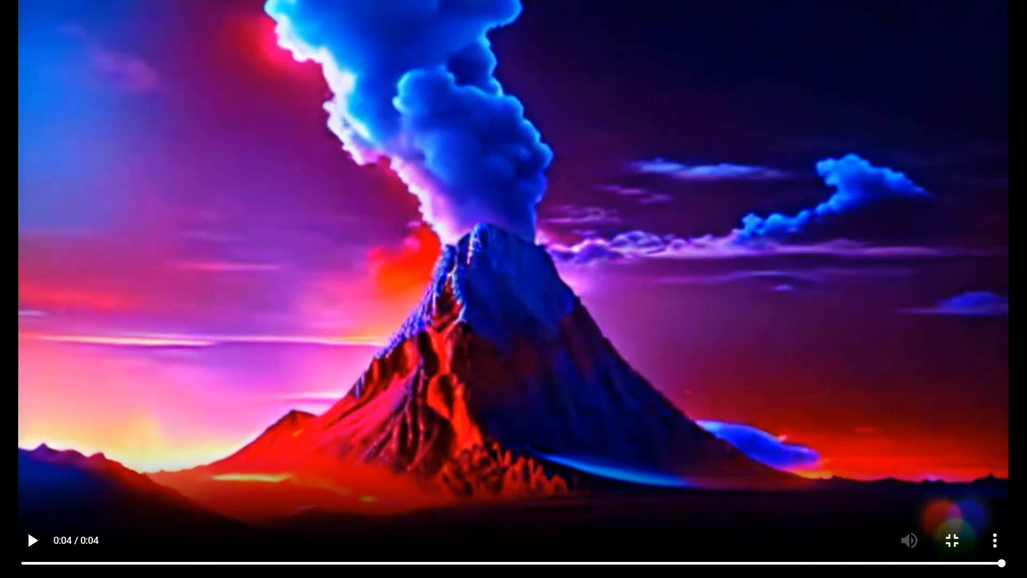
click(952, 540)
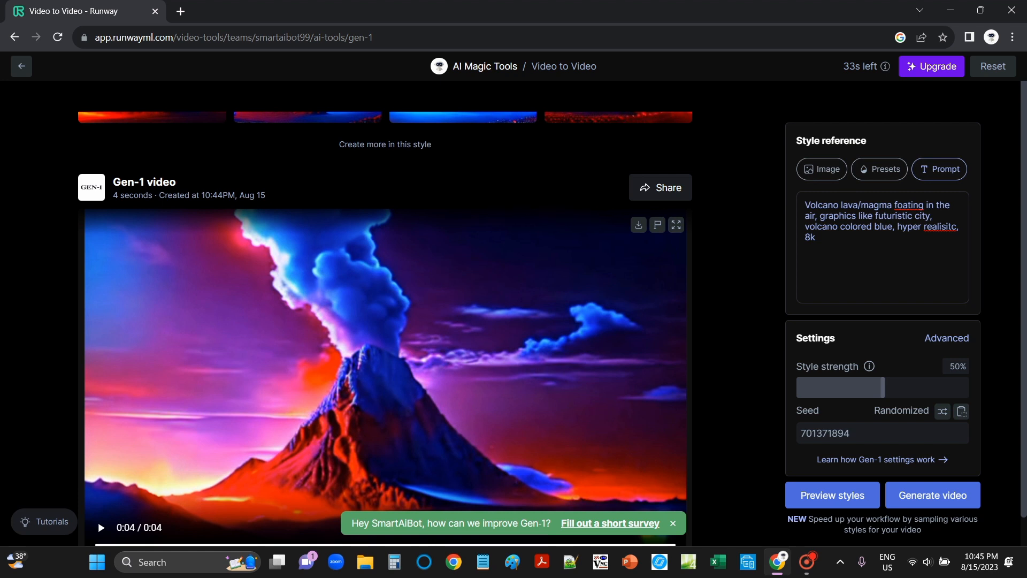
scroll(385, 328, down, 1)
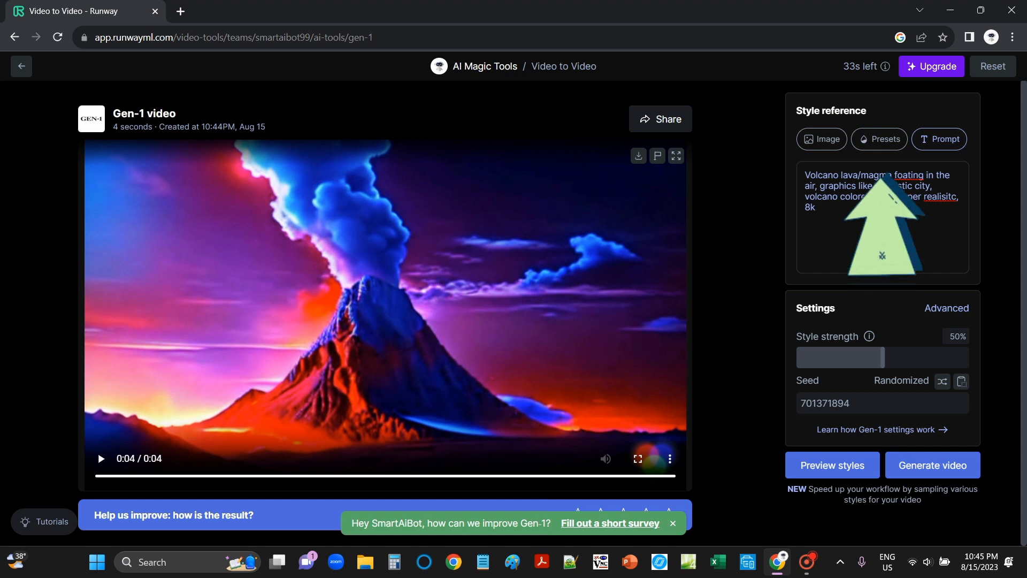
- Select the Claymation preset, preview styles, and generate a video from the fourth style preview
click(879, 139)
scroll(836, 254, down, 2)
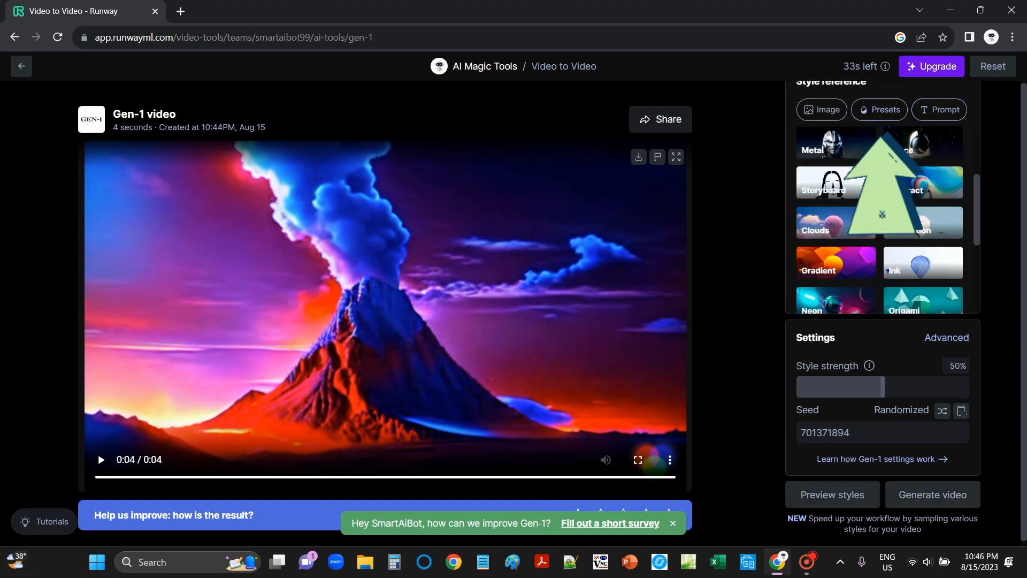
scroll(836, 230, up, 2)
click(836, 187)
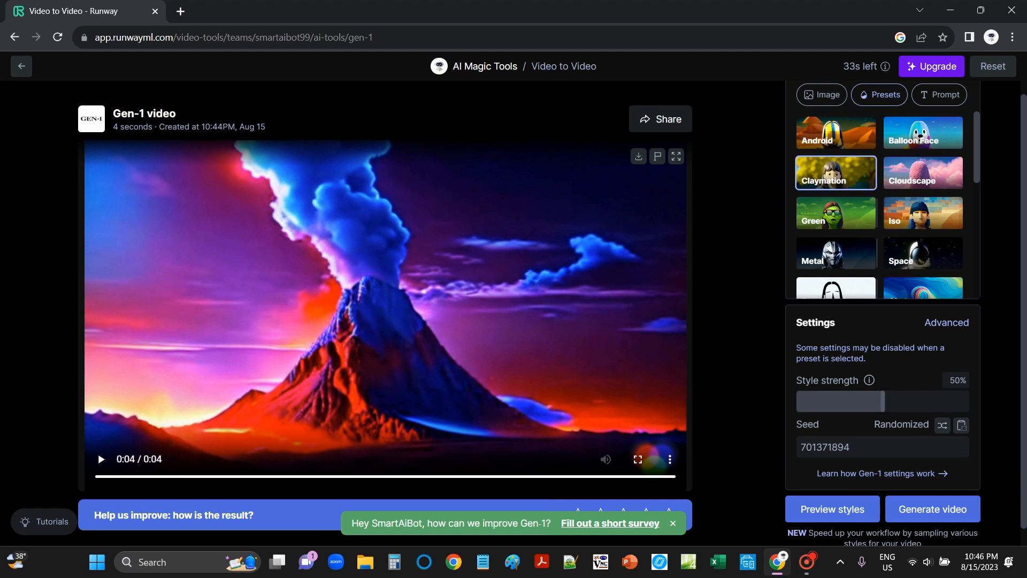
click(832, 509)
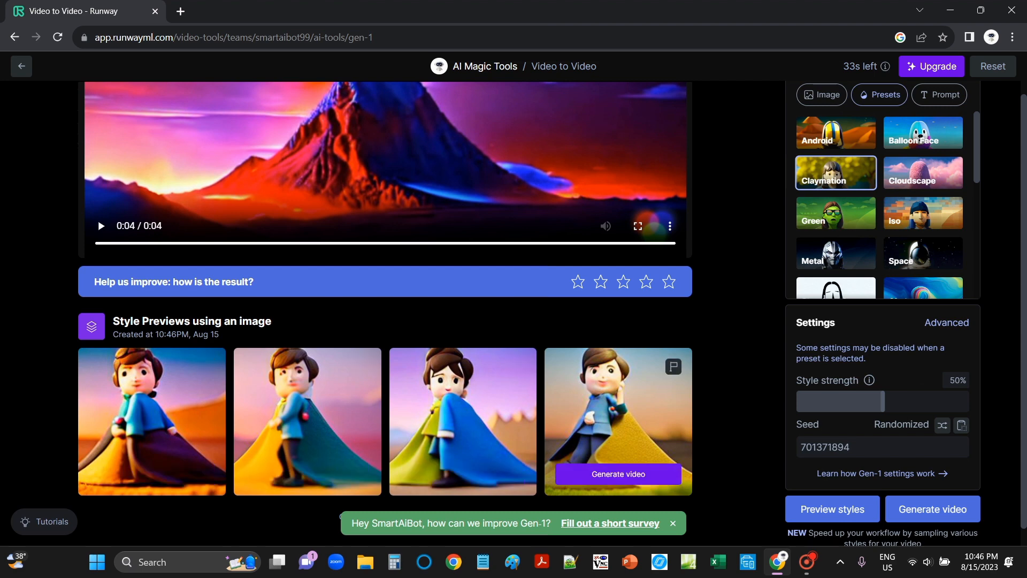
click(618, 474)
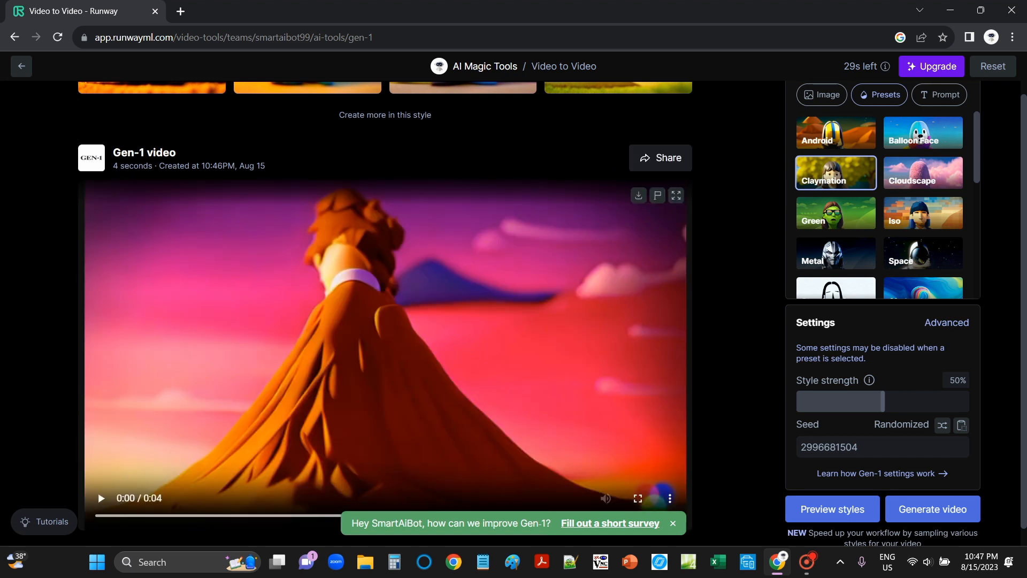
- Play the Claymation Gen-1 video in full screen and exit full screen
click(638, 498)
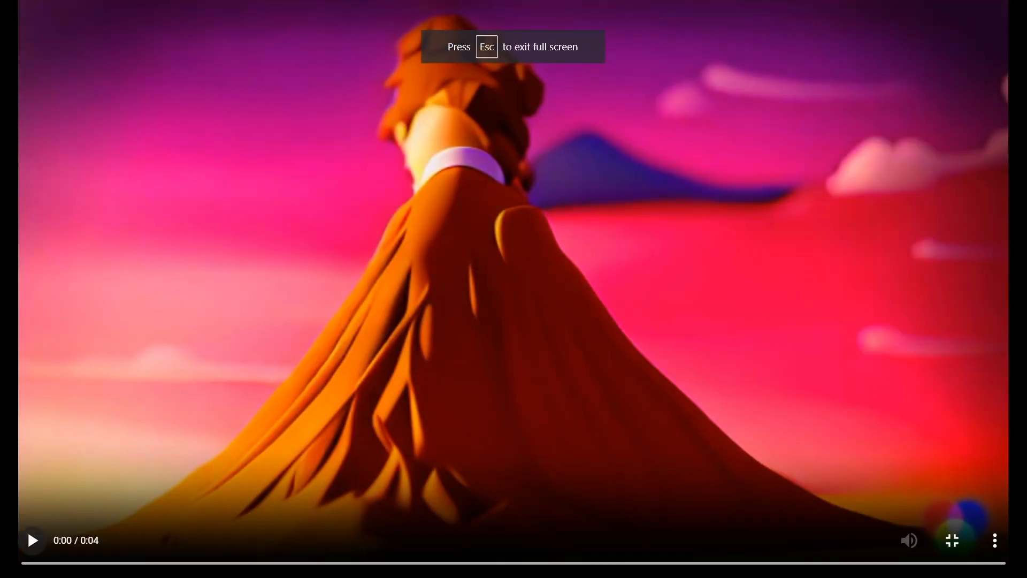
click(32, 540)
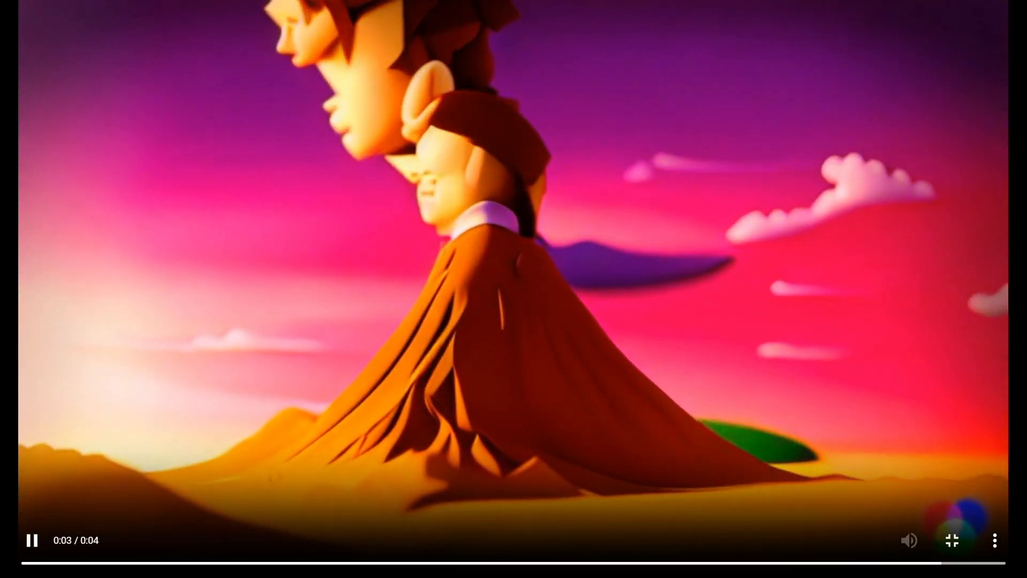
click(952, 540)
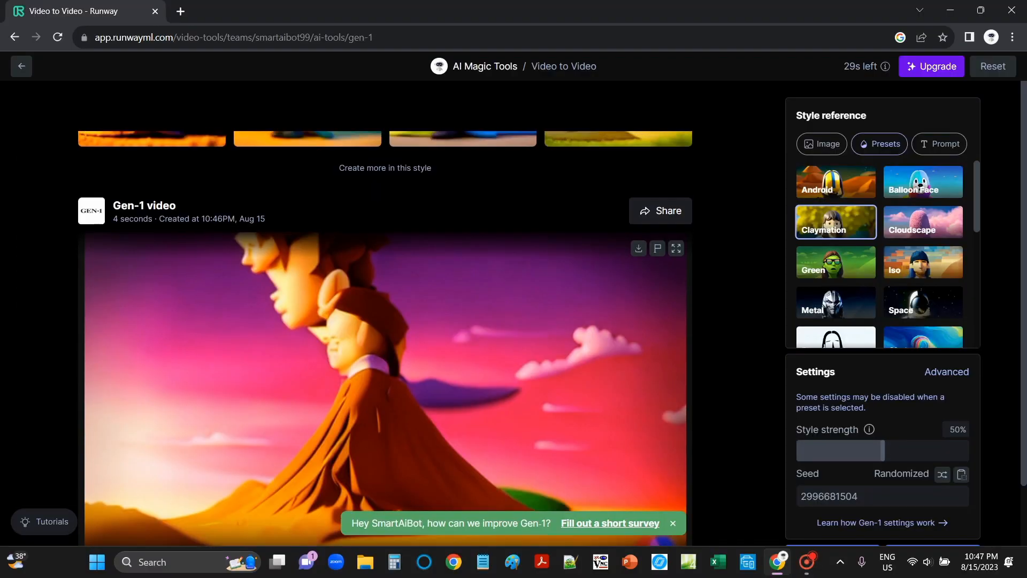
- Review the style previews and generated video, then view the Image style reference option
scroll(552, 313, down, 1)
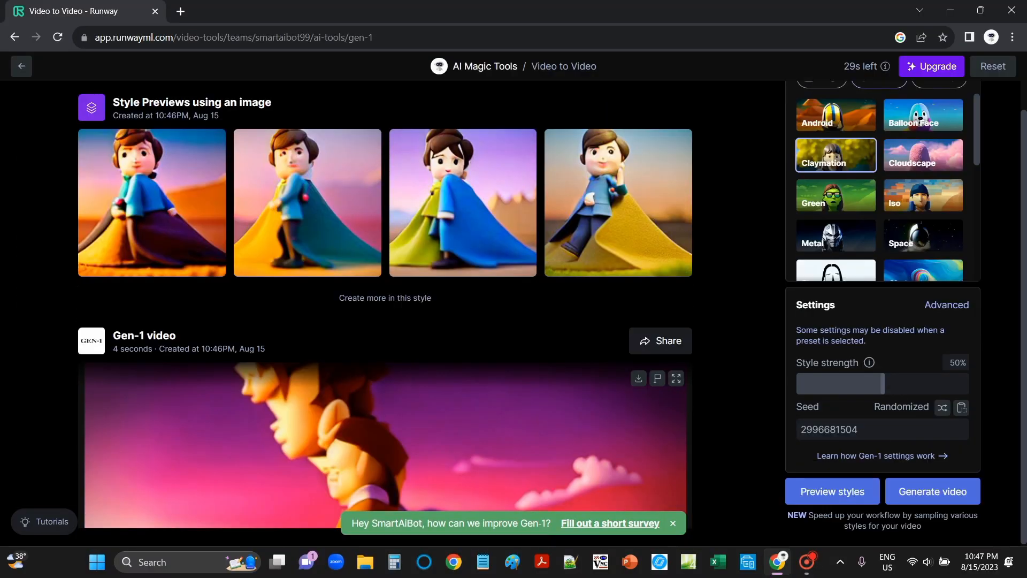
scroll(152, 267, up, 1)
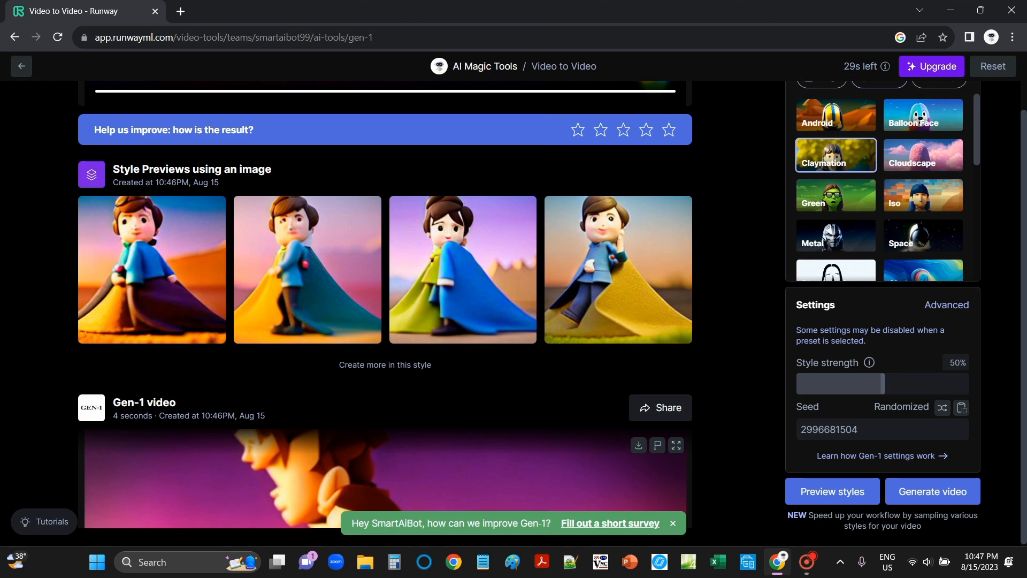
scroll(463, 267, down, 5)
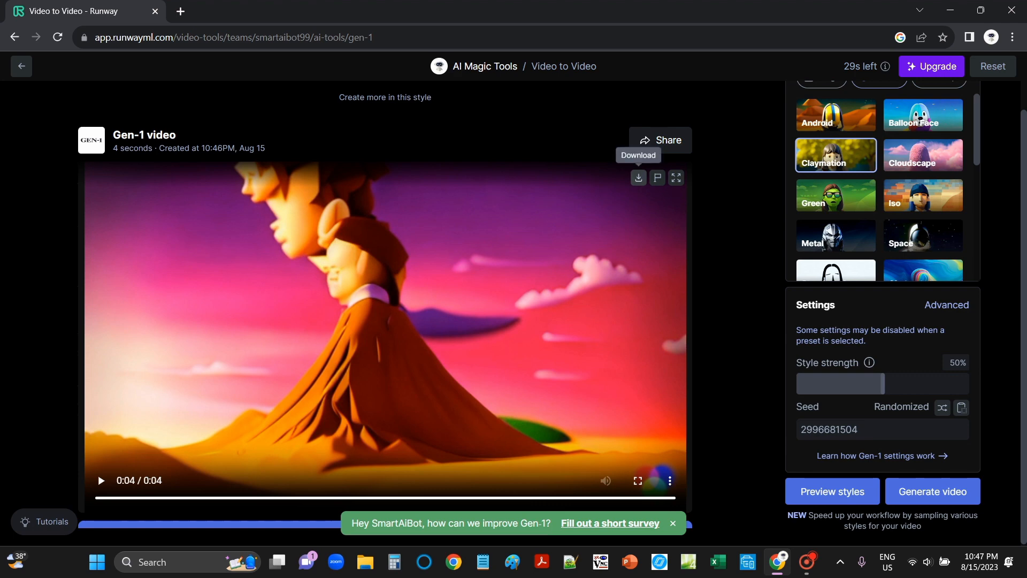
scroll(638, 177, up, 1)
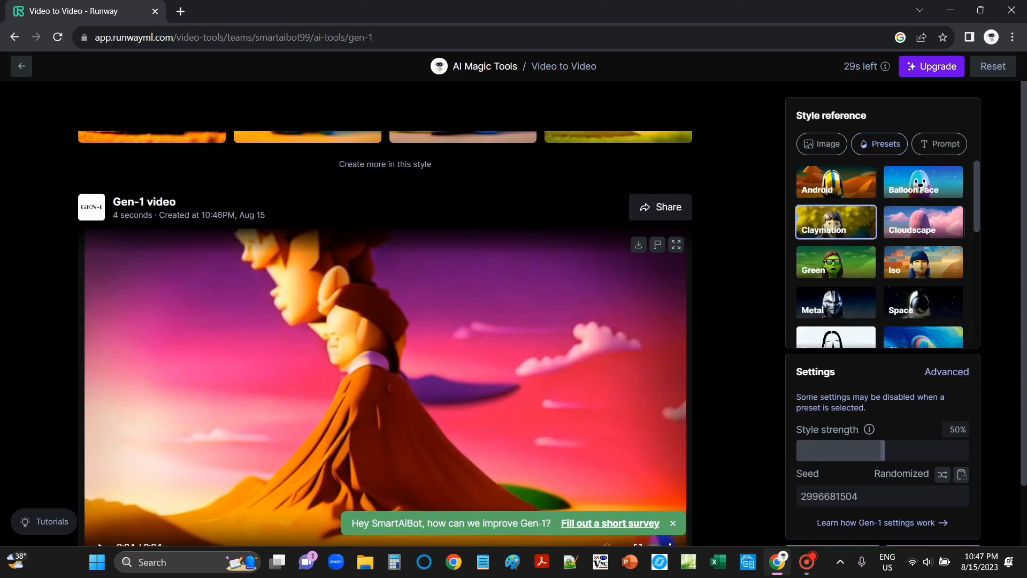
click(822, 144)
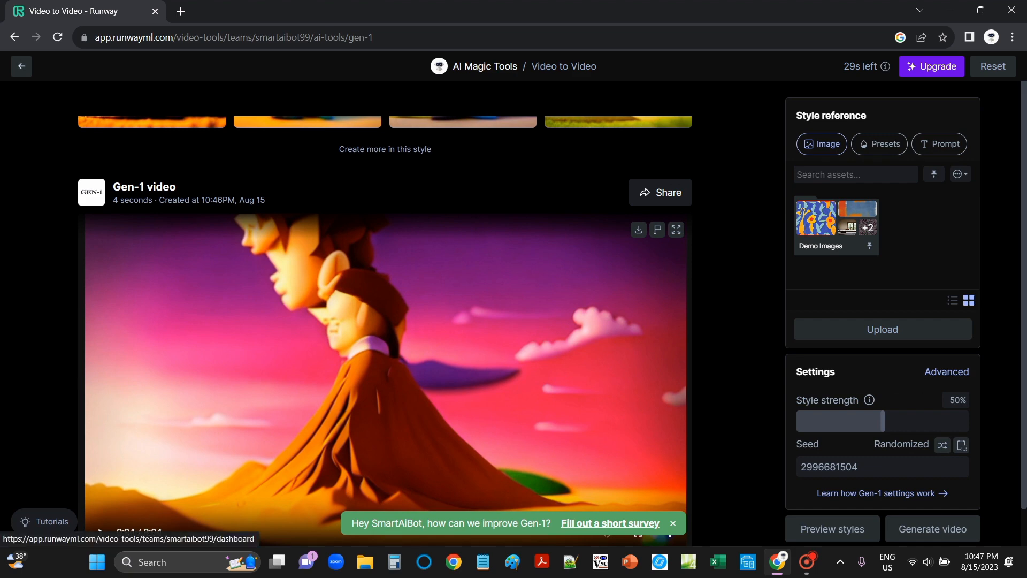
- Return to the dashboard and open the Text/Image to Video tool
click(21, 66)
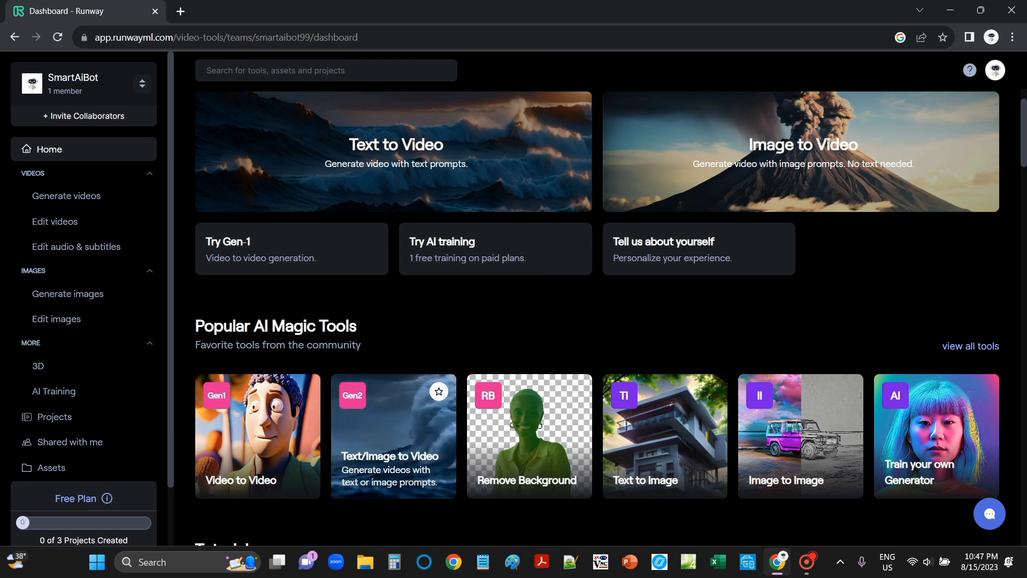
click(394, 436)
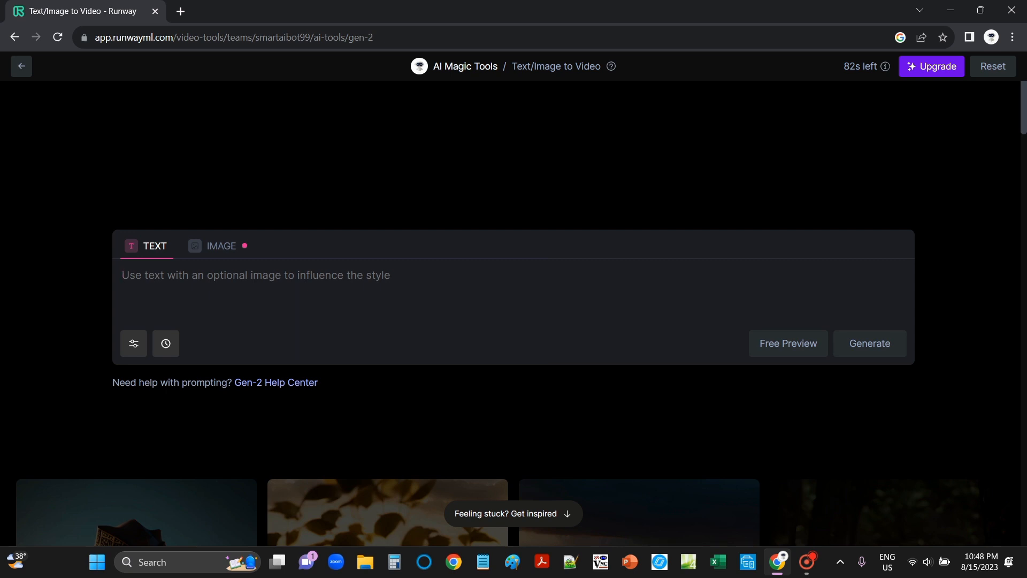
- Enter the prompt 'Ai using a computer, red eyes mode on, backround light darked, hyper realistic, 8k' and run a free preview
text(Ai )
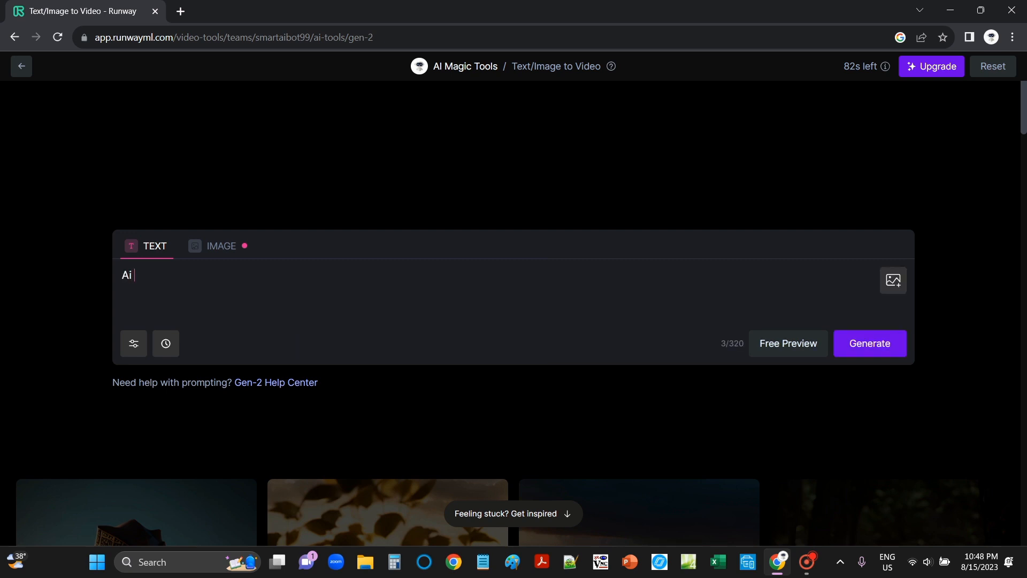
text(usi)
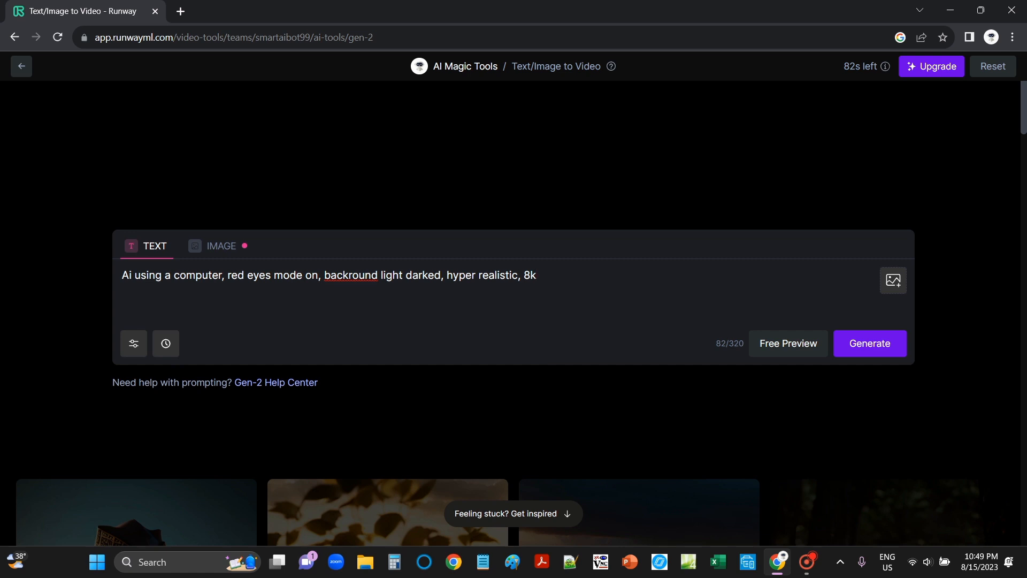
click(788, 343)
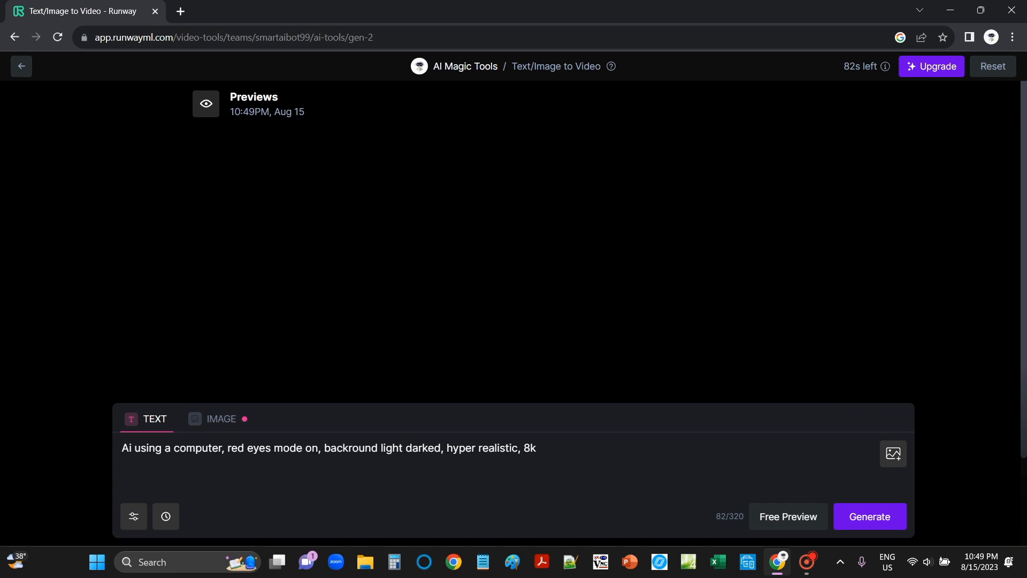
- Review the preview images and the generated Gen-2 red-eyes video
scroll(674, 321, down, 2)
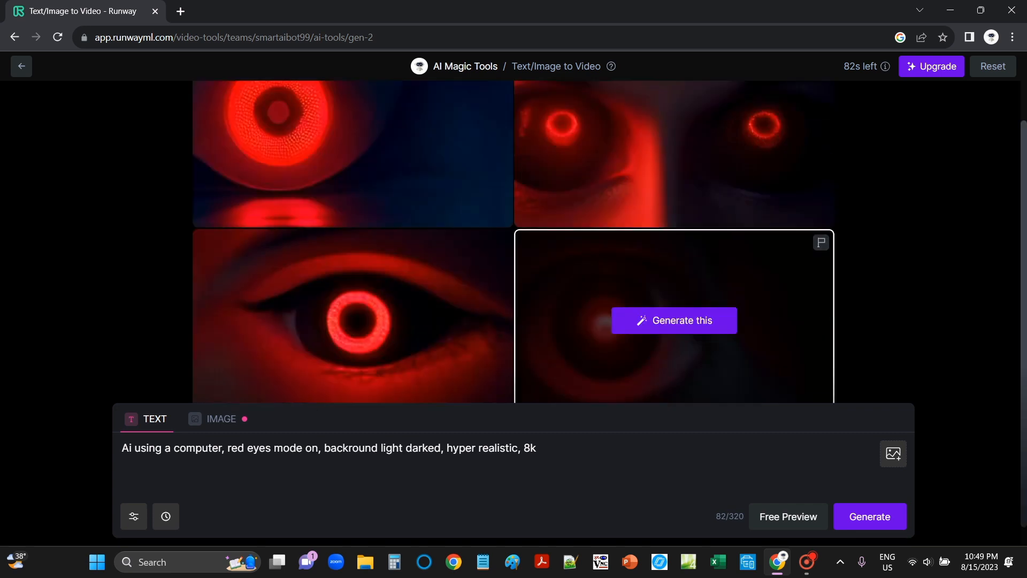
scroll(673, 298, up, 2)
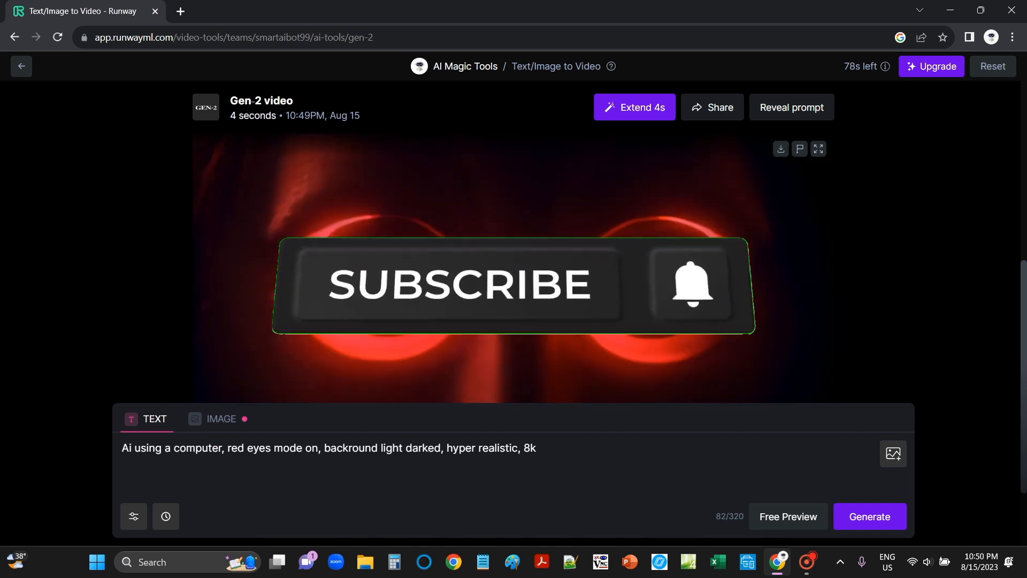
scroll(513, 241, down, 1)
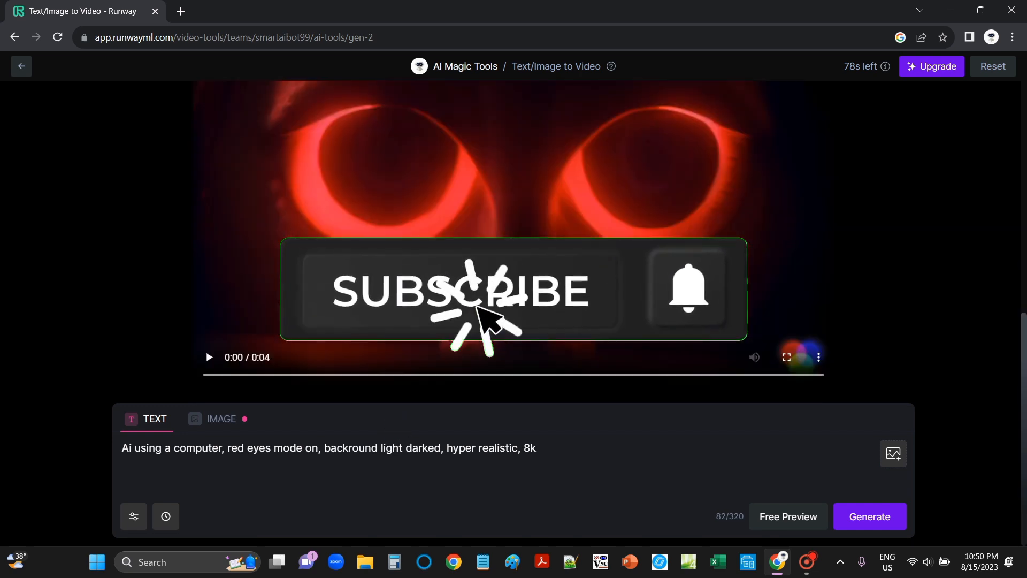
scroll(514, 240, up, 4)
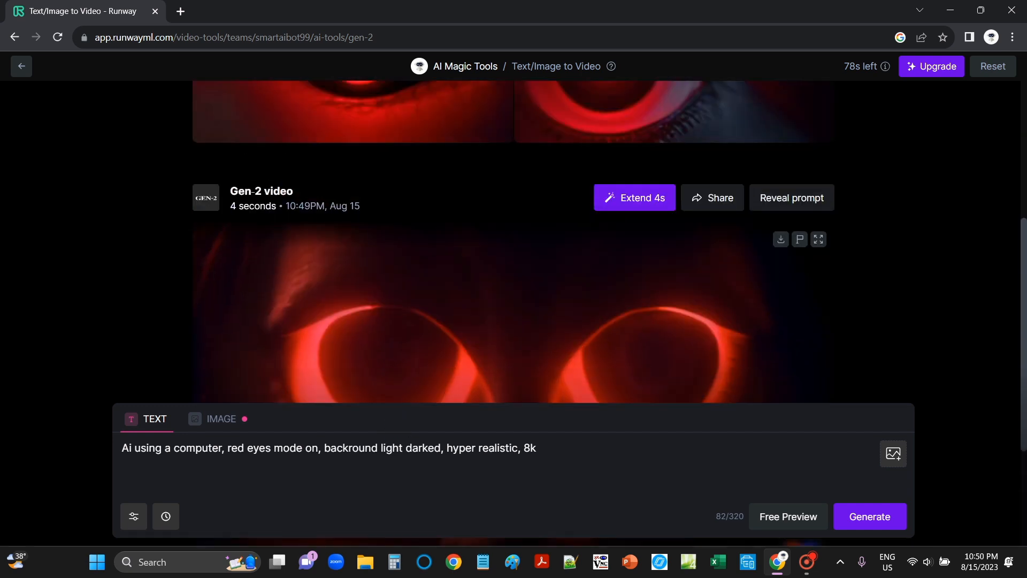
scroll(514, 240, down, 4)
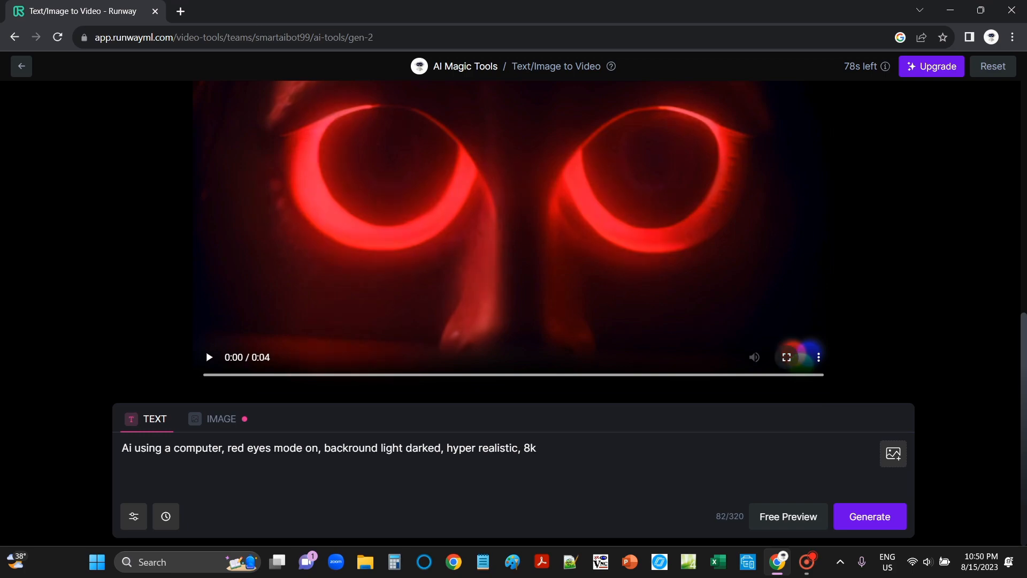
- Watch the Gen-2 red-eyes video in full screen, pausing and exiting full screen
click(786, 357)
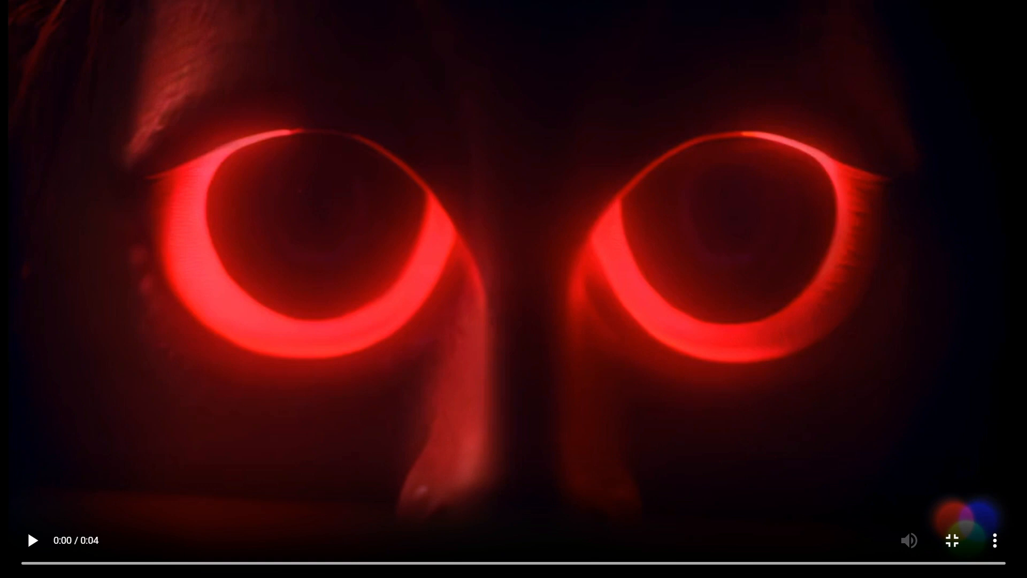
click(952, 540)
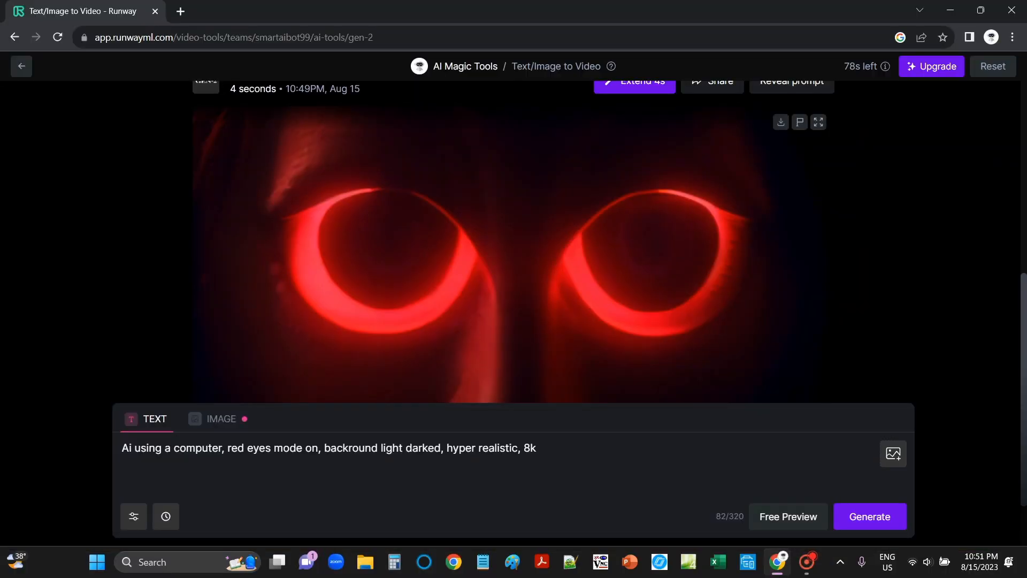
scroll(513, 241, up, 1)
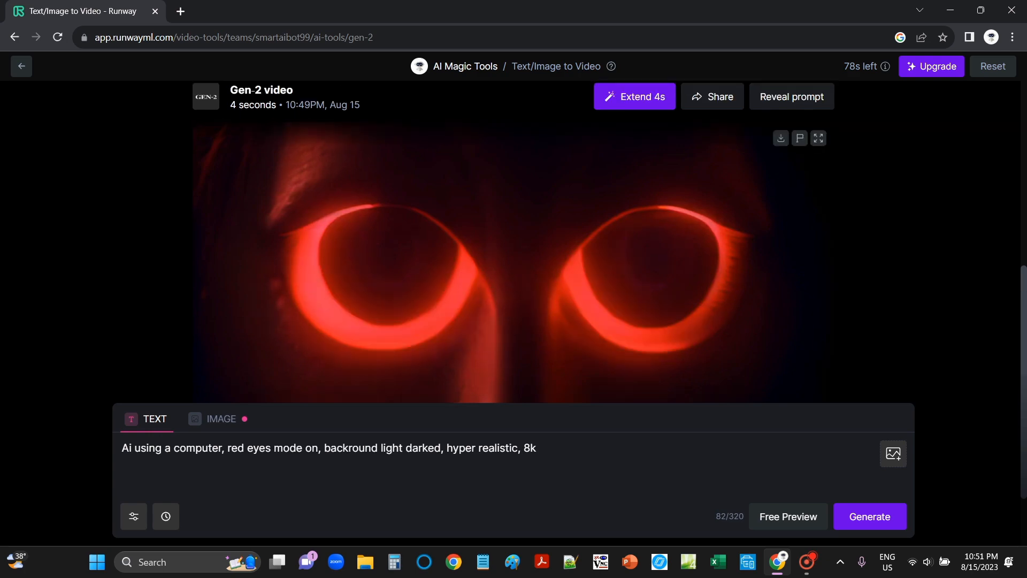
click(819, 188)
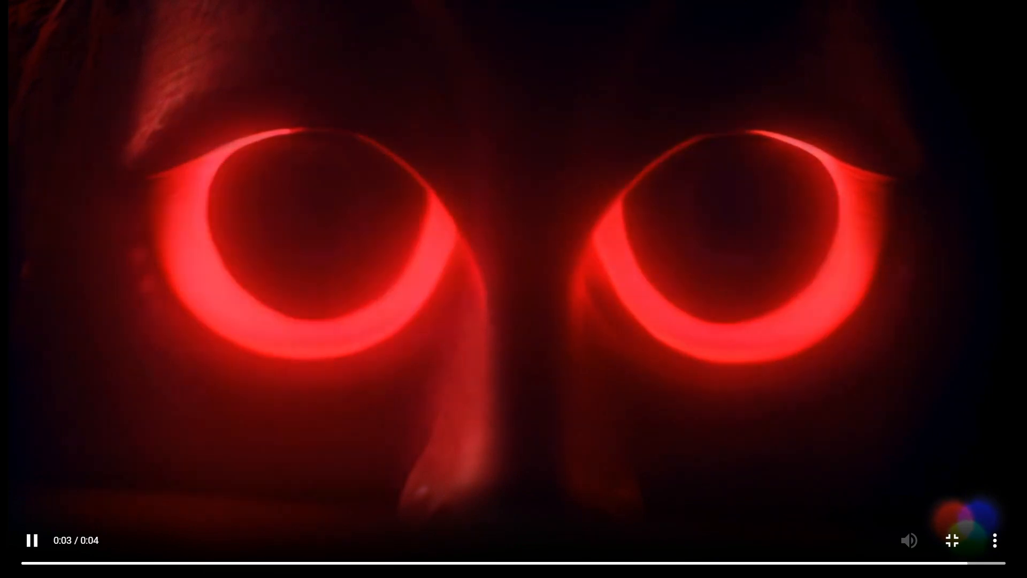
key(space)
key(Escape)
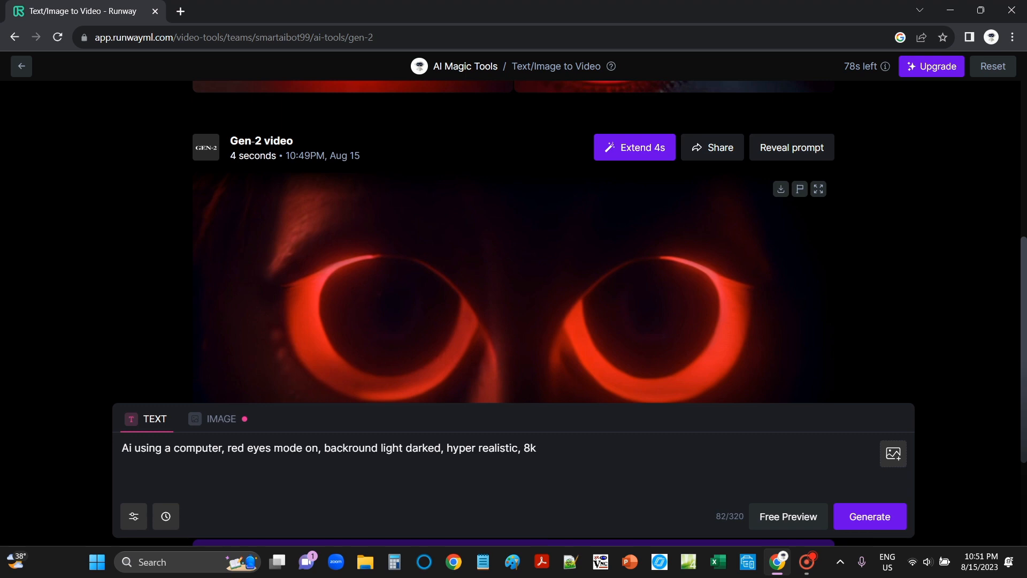
- Upload the image 'Little Urban brown girl' as the starting image for the video
click(213, 419)
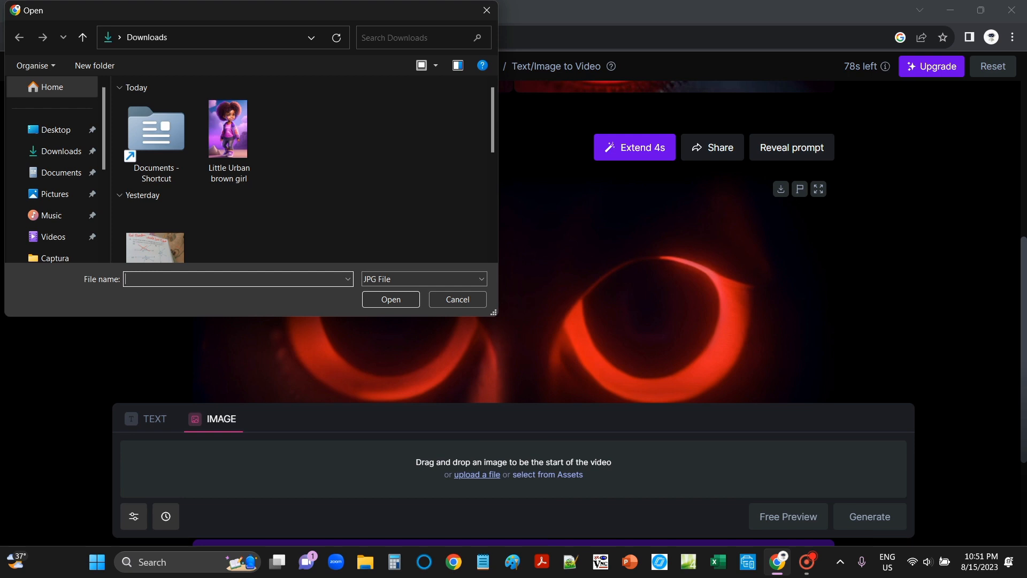
click(229, 141)
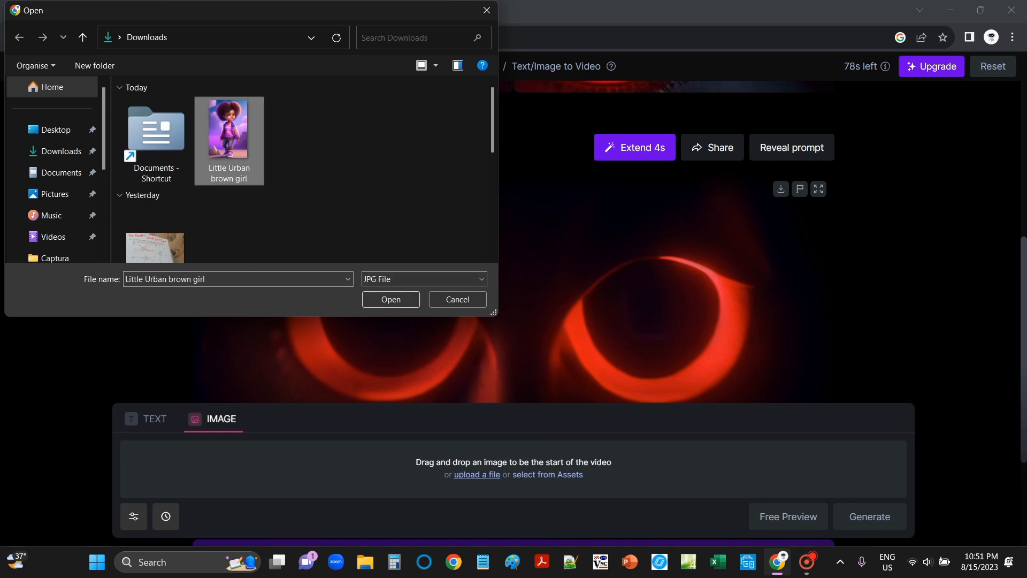
click(391, 299)
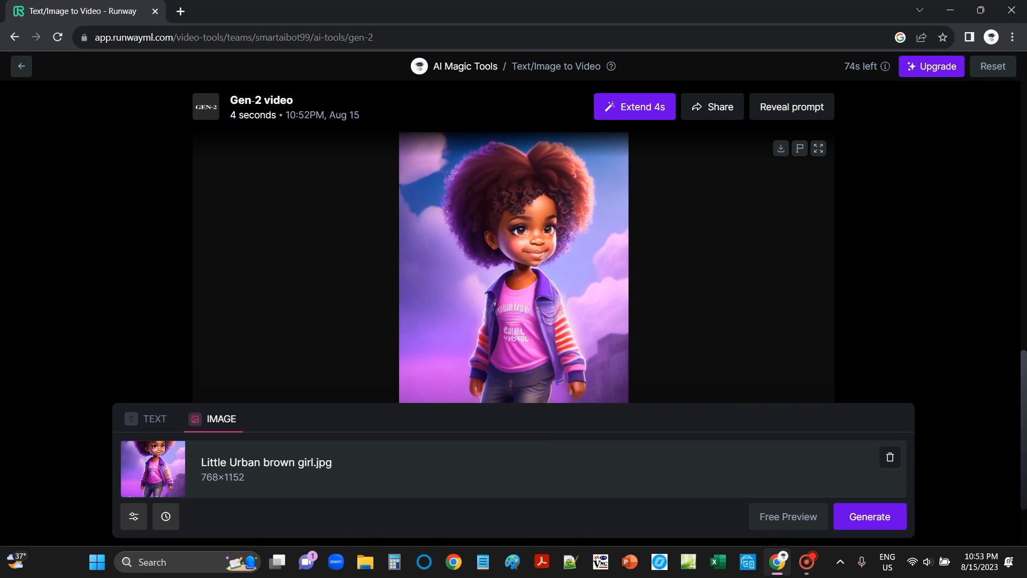
- Play the image-based Gen-2 video in full screen and exit full screen
scroll(513, 241, down, 1)
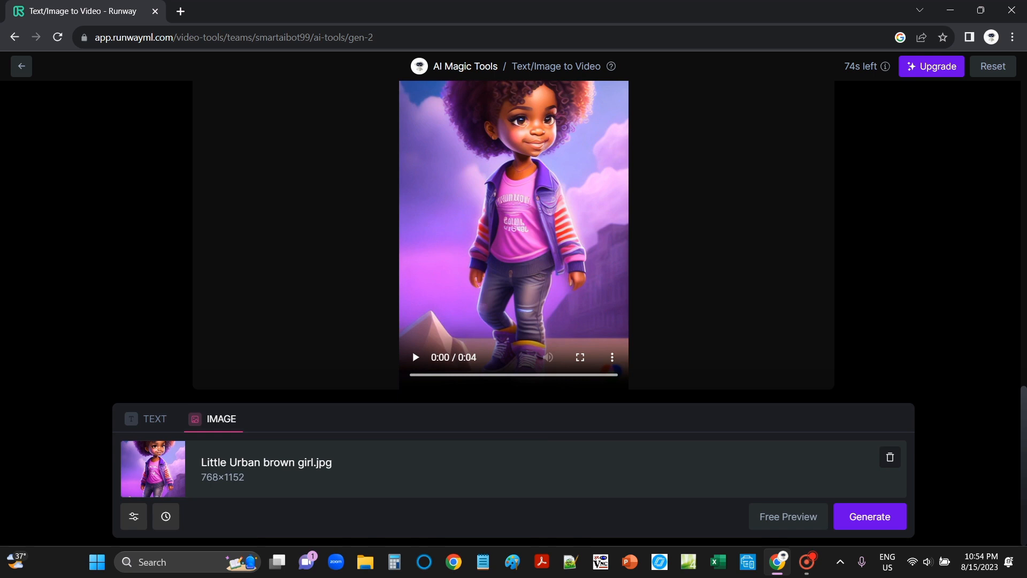
click(580, 357)
click(33, 541)
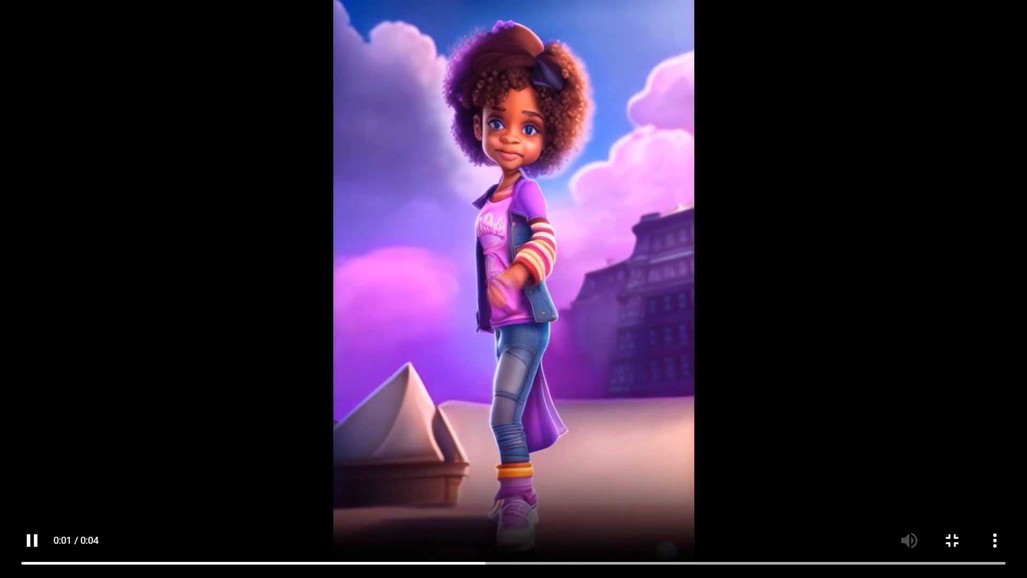
click(952, 539)
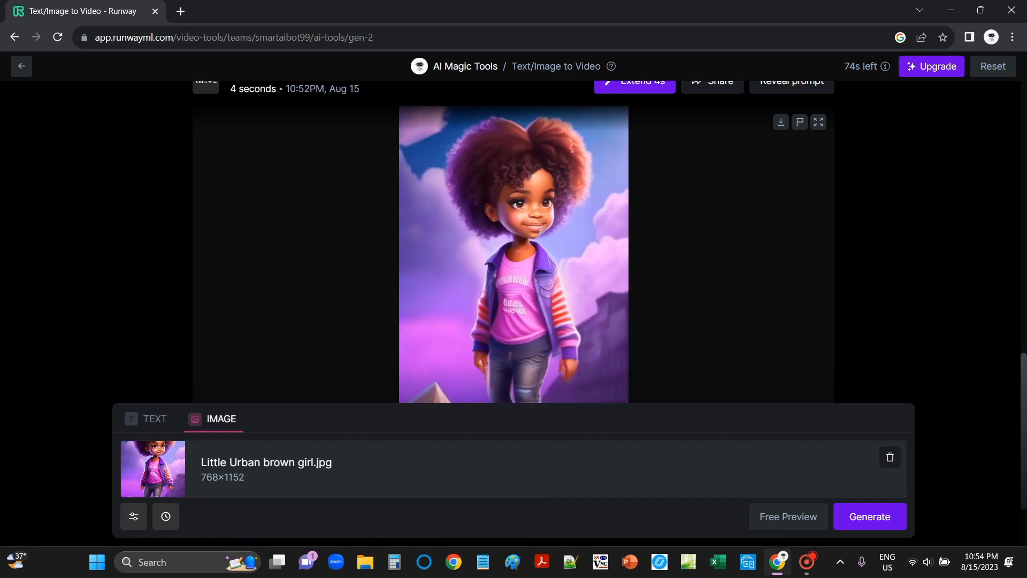
- Replace the prompt with 'Girl is Superman, big girl, hyper realistic, 8k' alongside the uploaded girl image
click(155, 418)
drag(538, 448, 121, 448)
key(BackSpace)
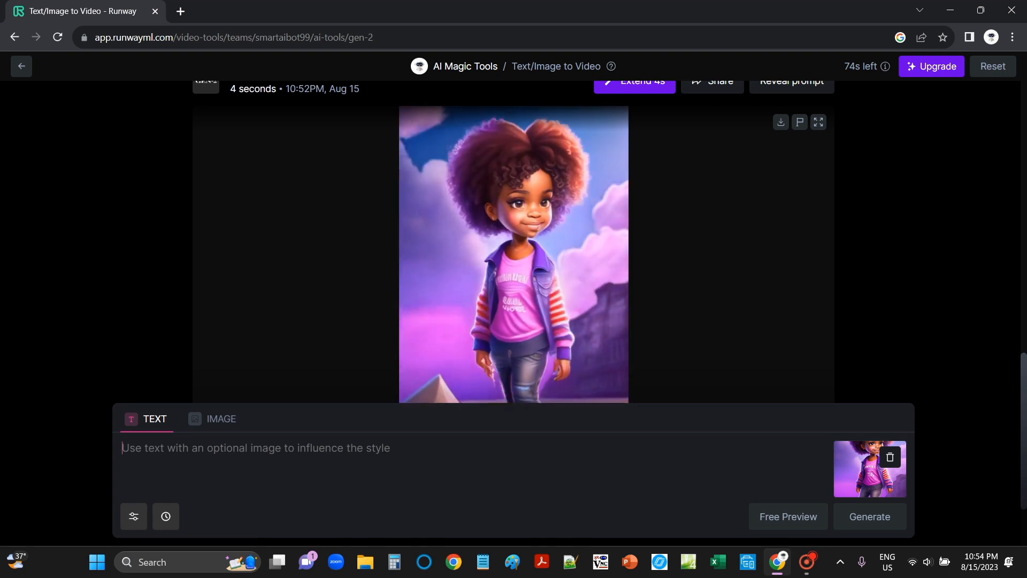
text(Girl is )
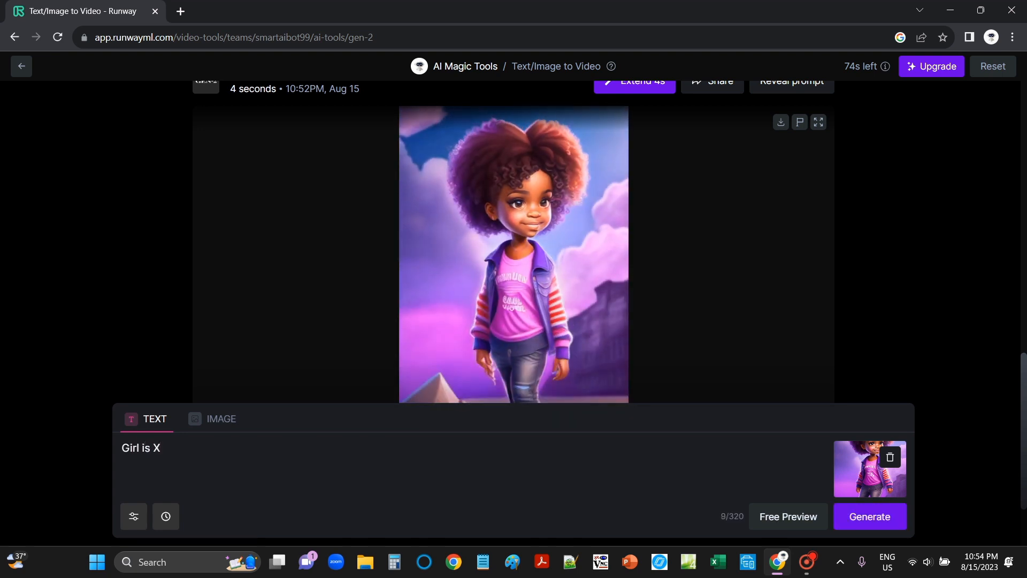
text(Superman, big girl, hyper realistic, 8k)
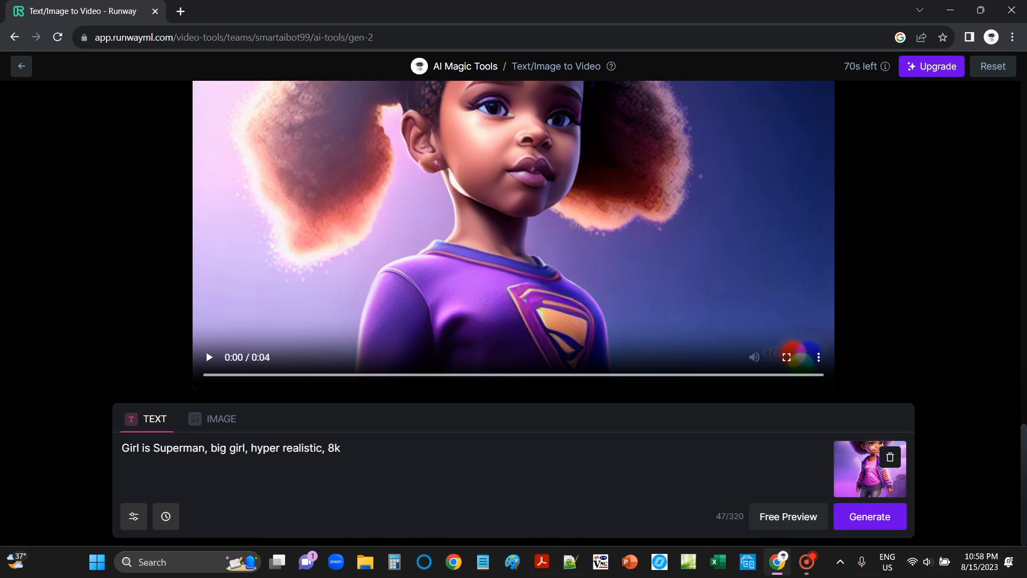
- Play the Superman girl video in full screen, then exit full screen
scroll(513, 235, up, 2)
scroll(513, 236, down, 2)
click(787, 357)
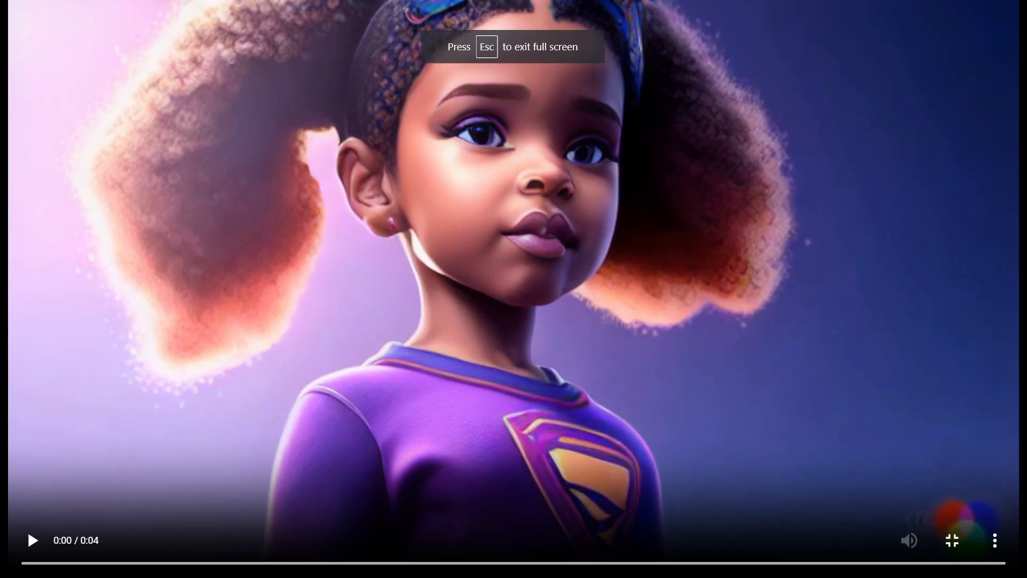
key(space)
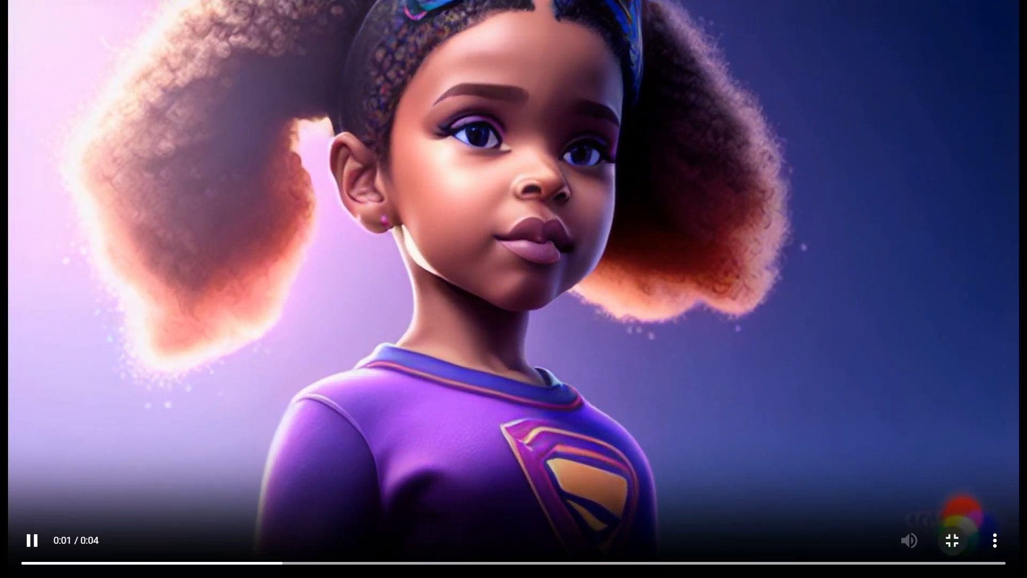
key(Escape)
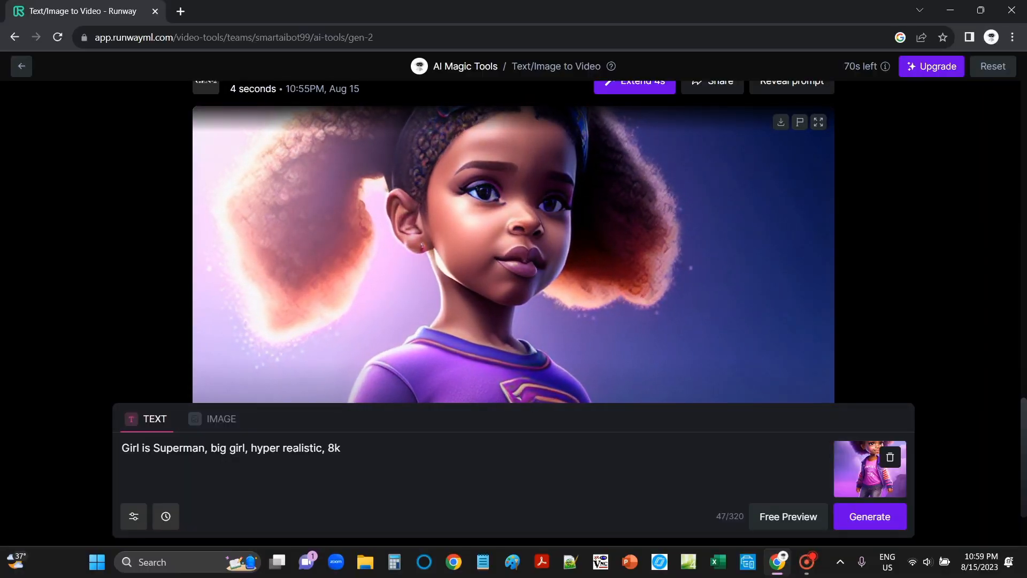
- Return to the dashboard and open the Remove Background tool
scroll(513, 240, up, 1)
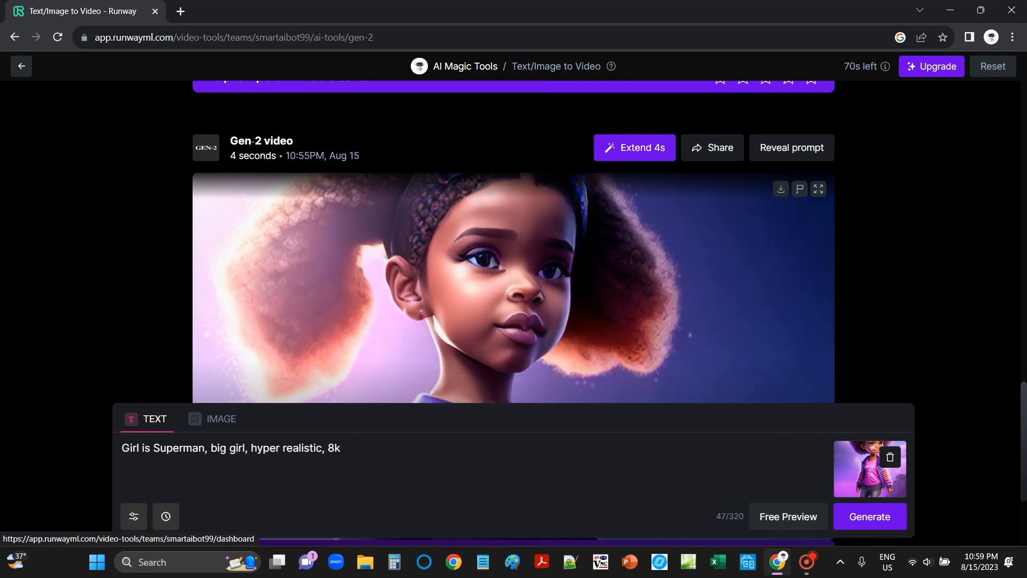
click(21, 66)
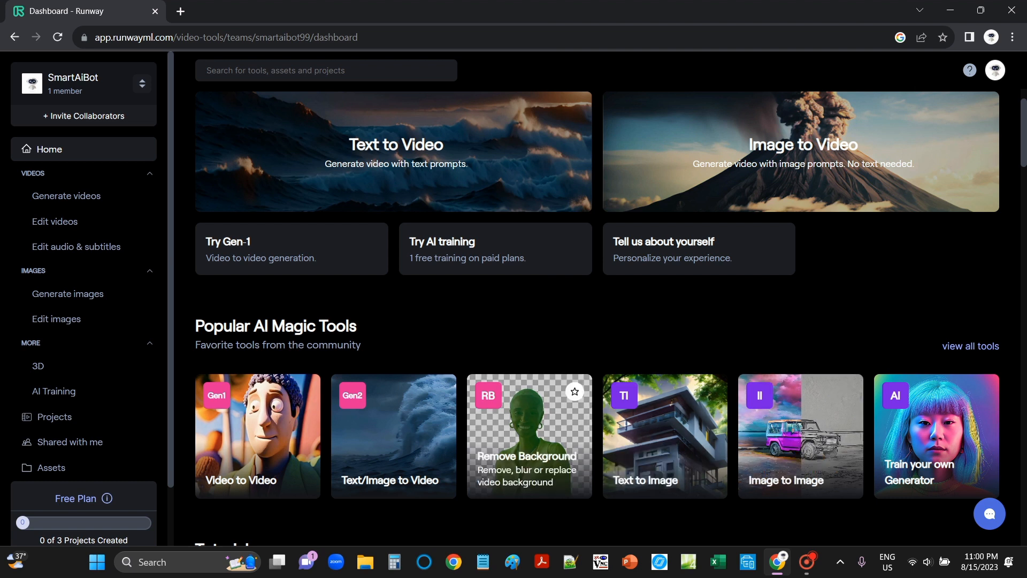
click(529, 428)
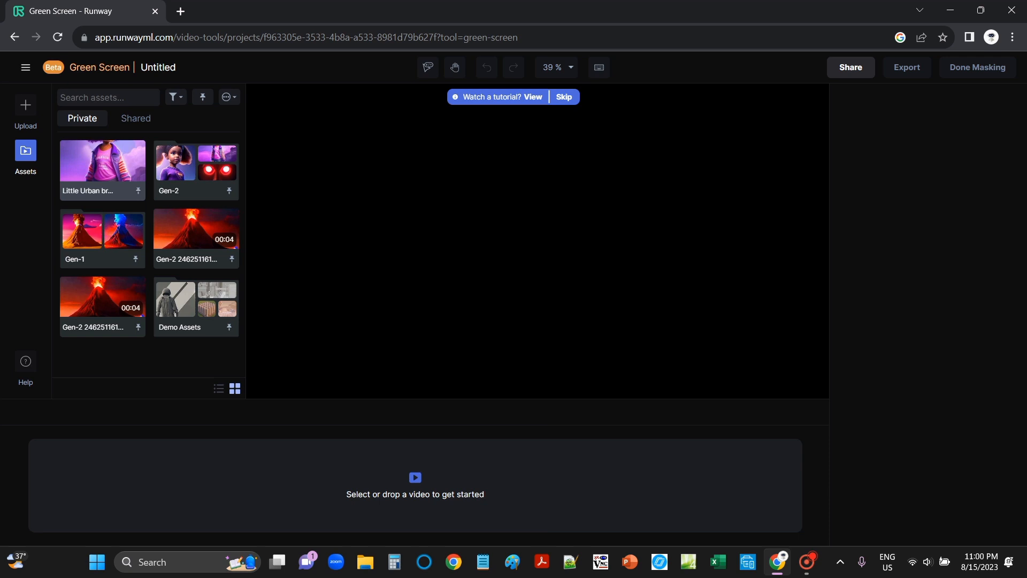
- Load the 'Little Urban brown girl' asset and mask the girl by selecting her
drag(102, 163, 408, 484)
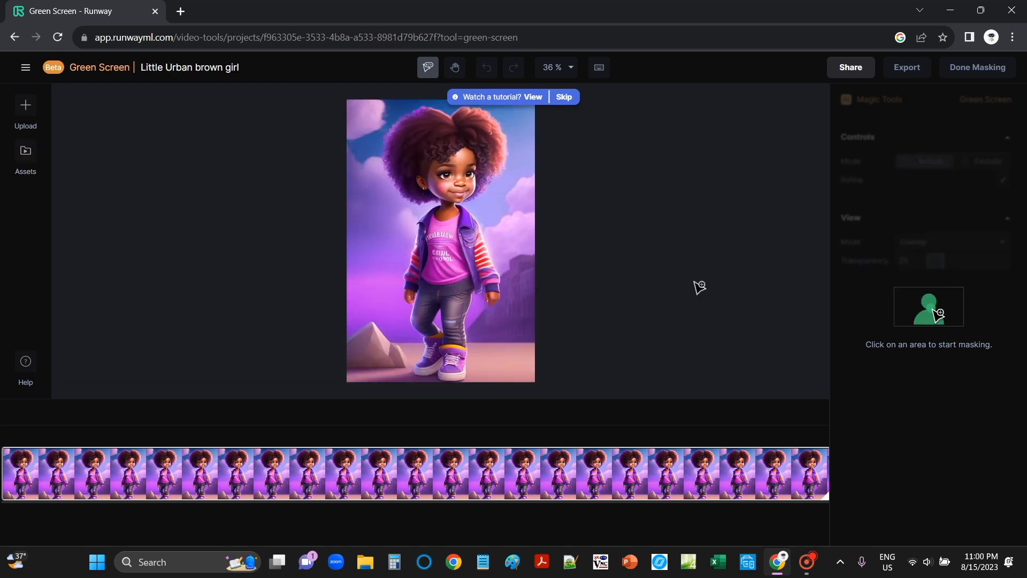
click(425, 111)
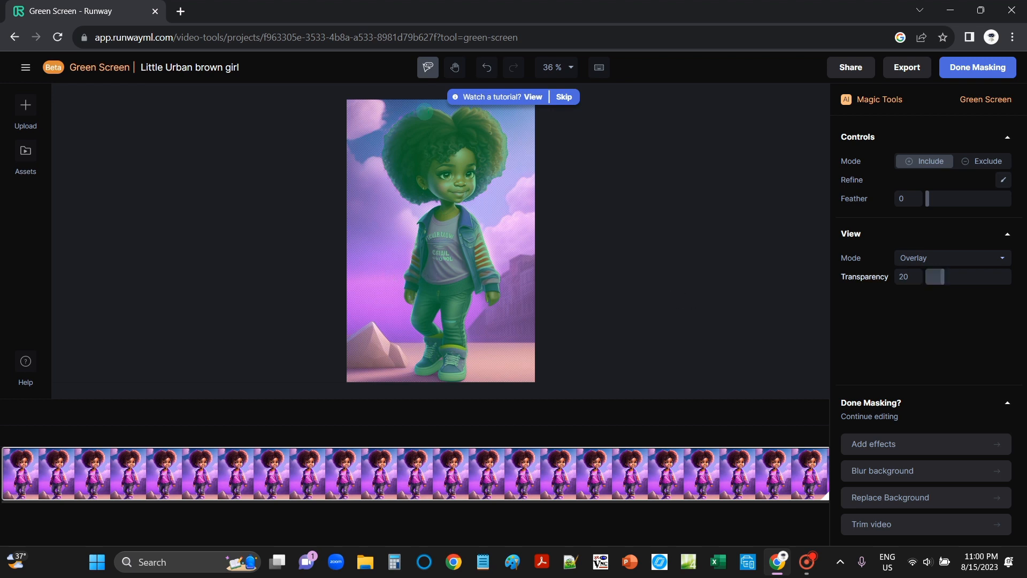
- Set the view transparency to 100 and skip the tutorial prompt
click(908, 277)
drag(942, 277, 1009, 277)
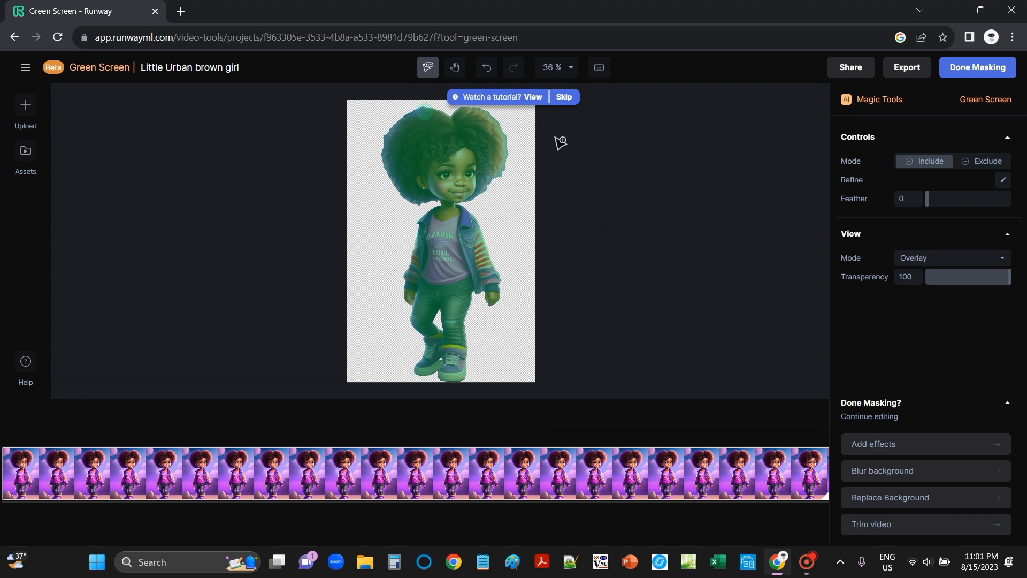
click(568, 97)
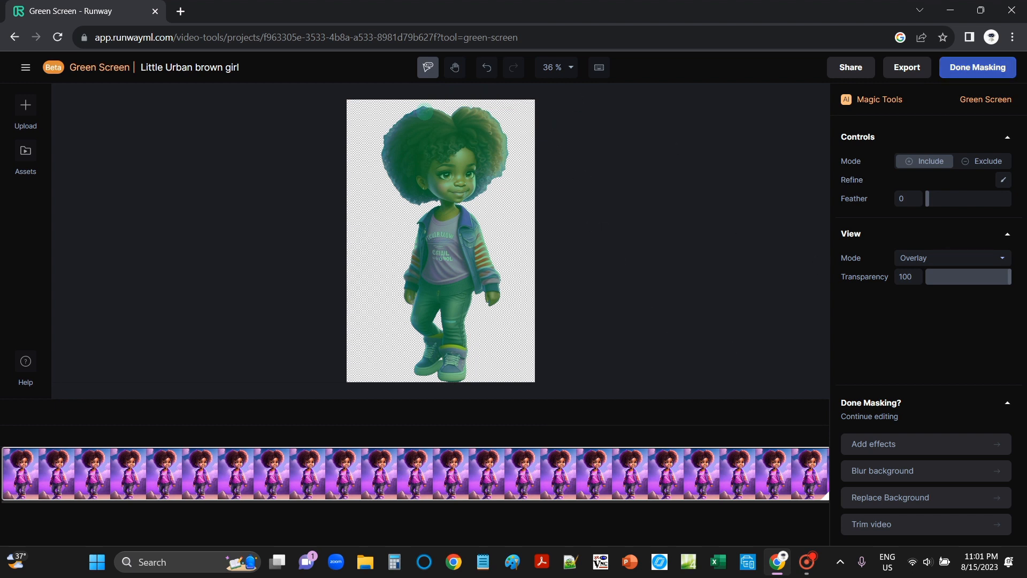
- Finish masking to place the cut-out girl on a green background in the video editor
click(977, 68)
click(635, 232)
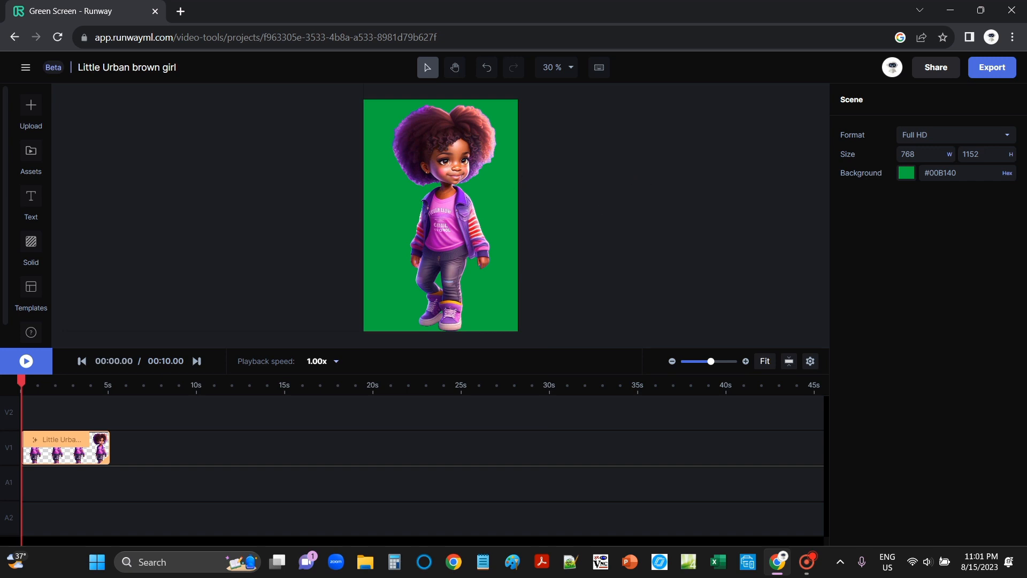
click(444, 222)
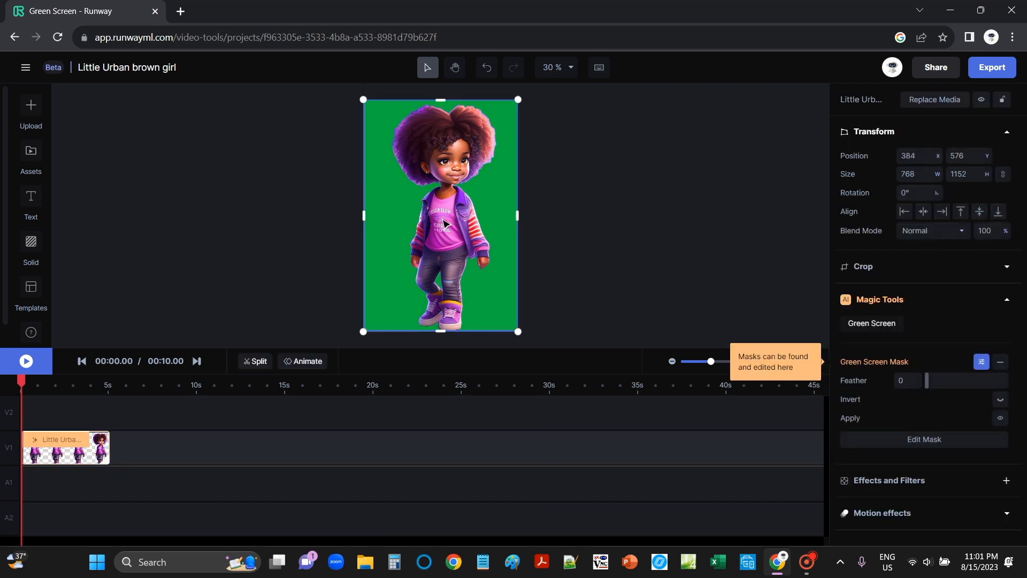
drag(517, 215, 519, 224)
click(550, 233)
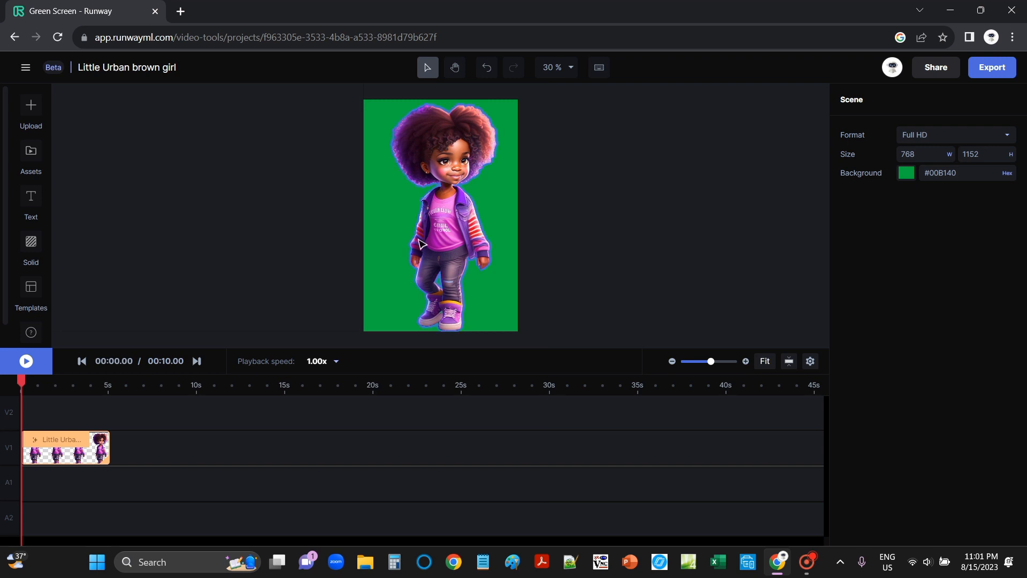
click(436, 227)
click(270, 221)
click(443, 224)
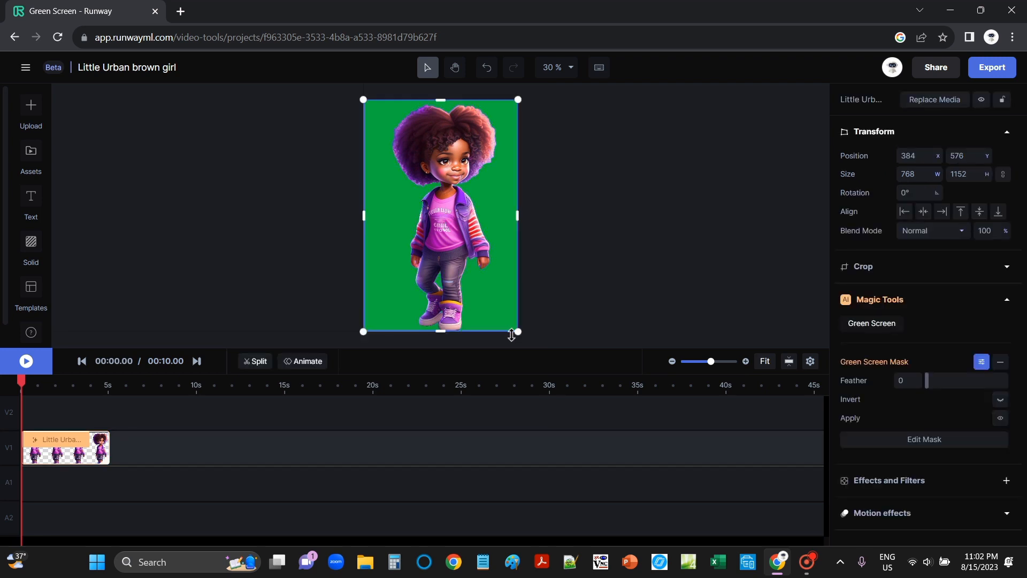
click(582, 287)
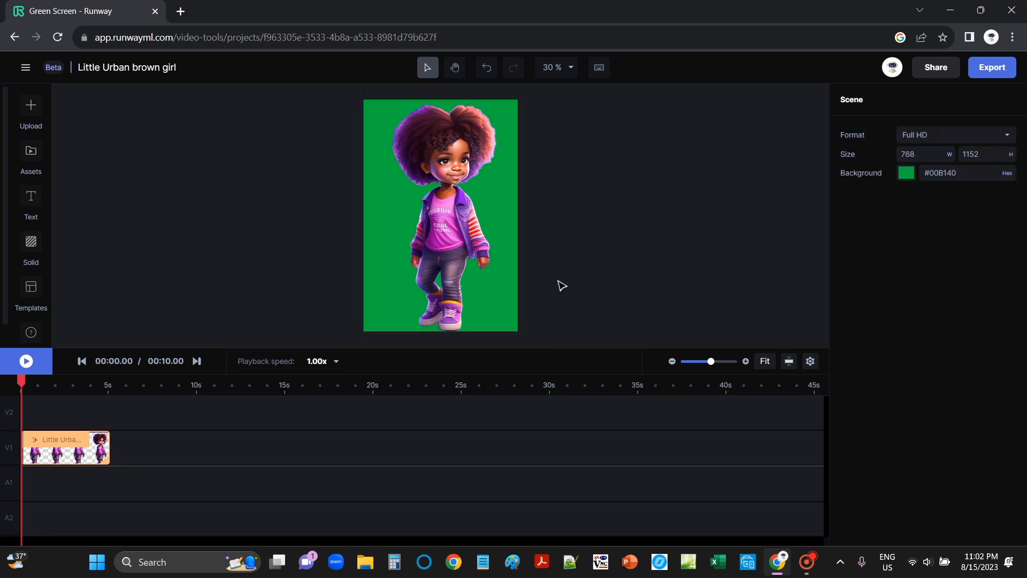
click(454, 267)
click(182, 213)
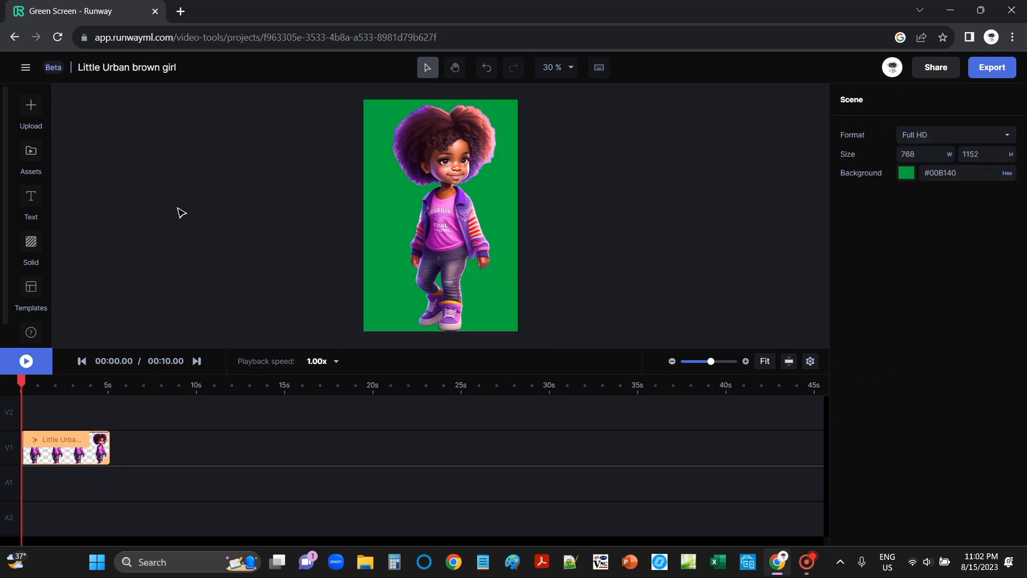